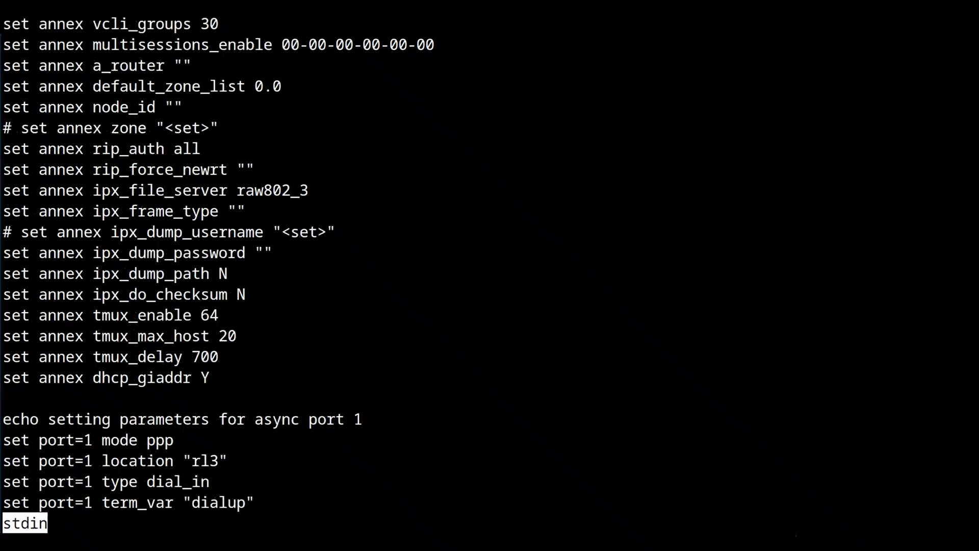
Step: Scroll the Annex listing from the 'set annex' lines through port 1 to the start of port 2
key(space)
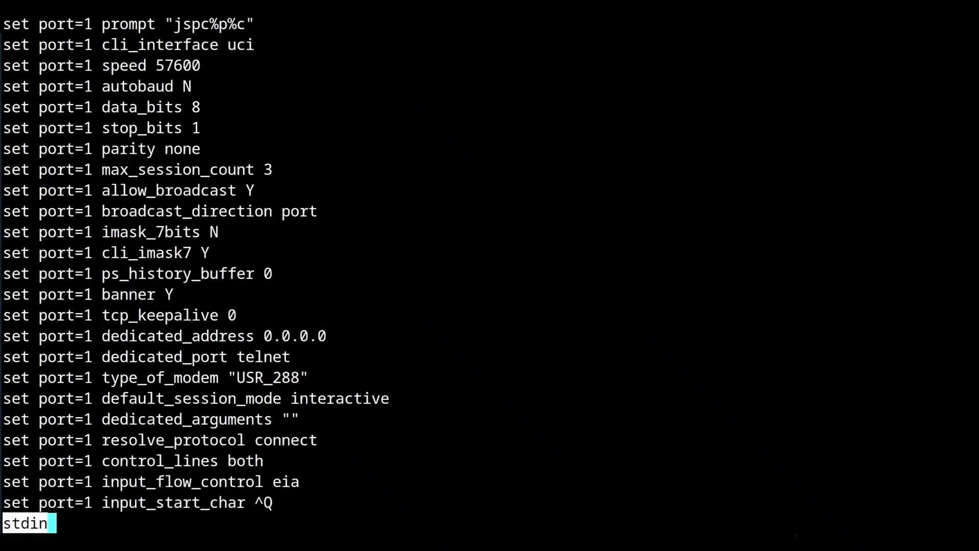
key(Down)
key(Down)
key(Down)
key(Down)
key(Down)
key(Down)
key(Down)
key(Down)
key(Down)
key(Down)
key(Down)
key(Down)
key(Down)
key(Down)
key(Down)
key(Down)
key(Down)
key(Down)
key(Down)
key(Down)
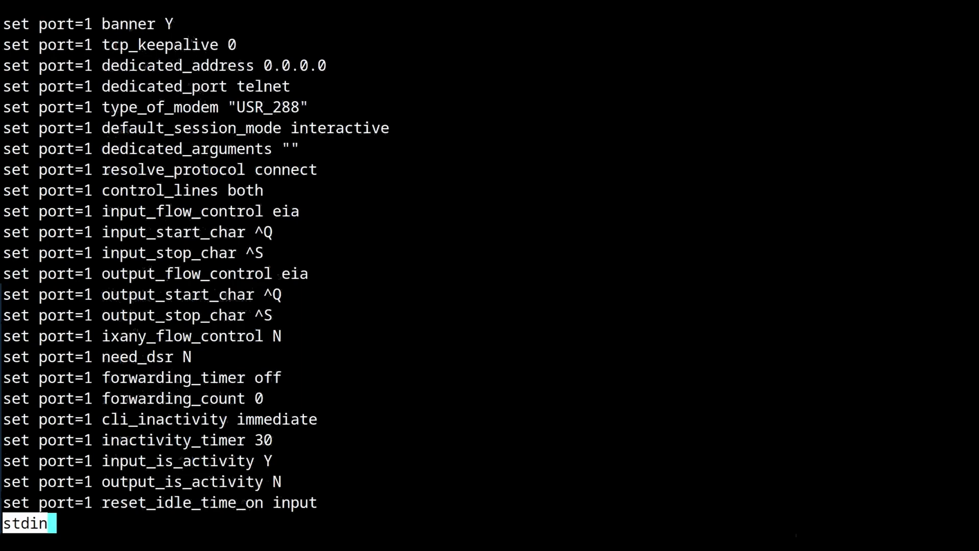
key(Down)
key(Down)
key(Down)
key(Down)
key(Down)
key(Down)
key(Down)
key(Down)
key(Down)
key(Down)
key(Down)
key(Down)
key(Down)
key(Down)
key(Down)
key(Down)
key(Down)
key(Down)
key(Down)
key(Down)
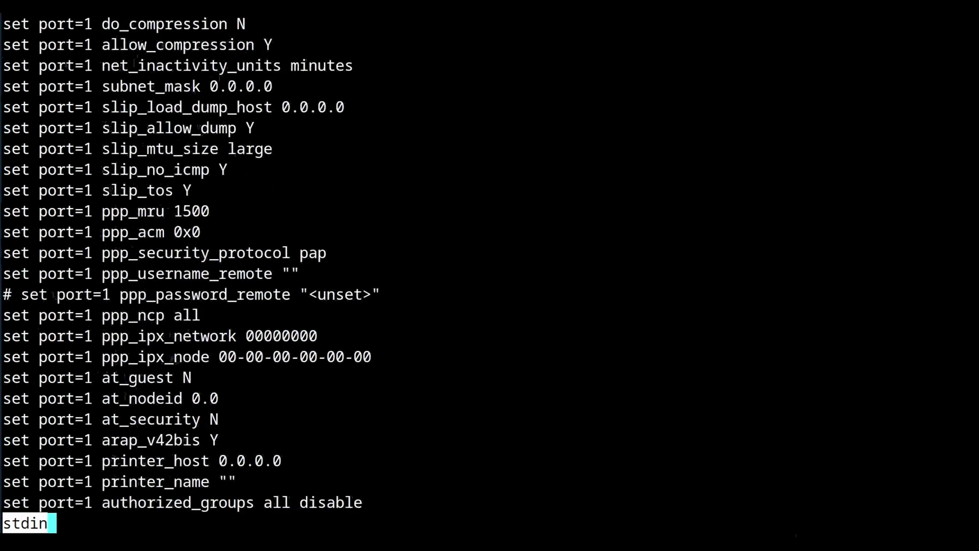
key(Down)
key(Down)
key(Down)
key(Down)
key(Down)
key(Down)
key(Down)
key(Down)
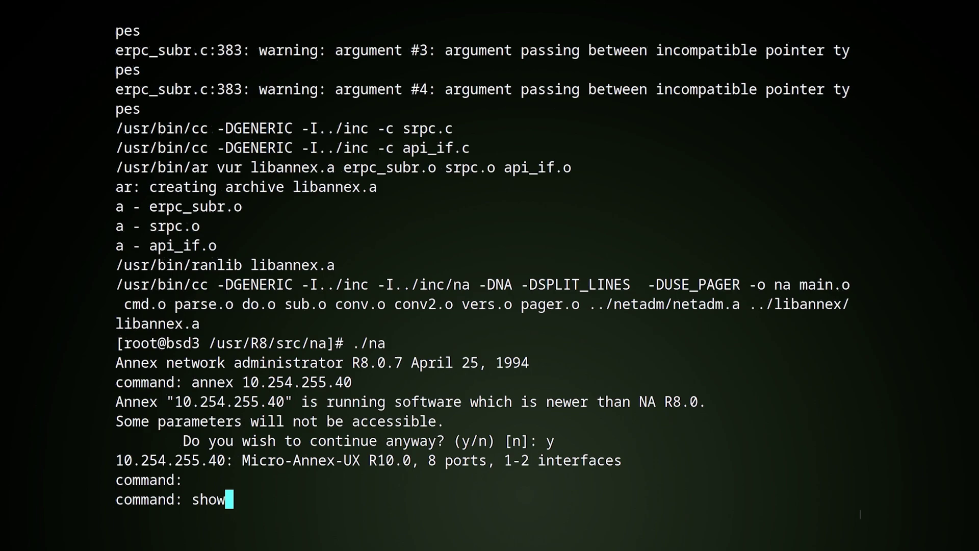
Step: Run 'show annex' and then 'show annex all' at the na prompt
text(ex)
key(Return)
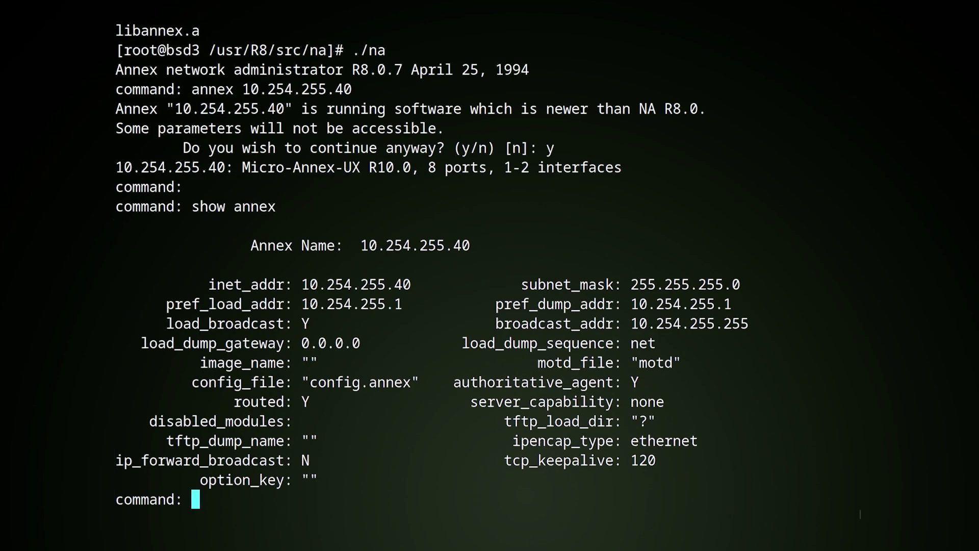
text(show annex all)
key(Return)
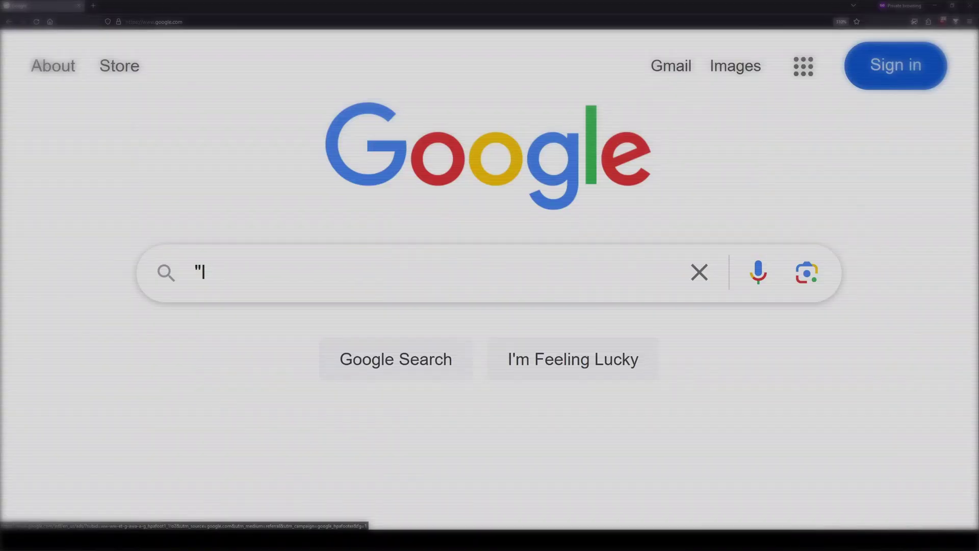
Step: Search Google for "livingston" "radius" and download radius-1.16.tar.Z from the serialport.org index
text(ivingston" "radius")
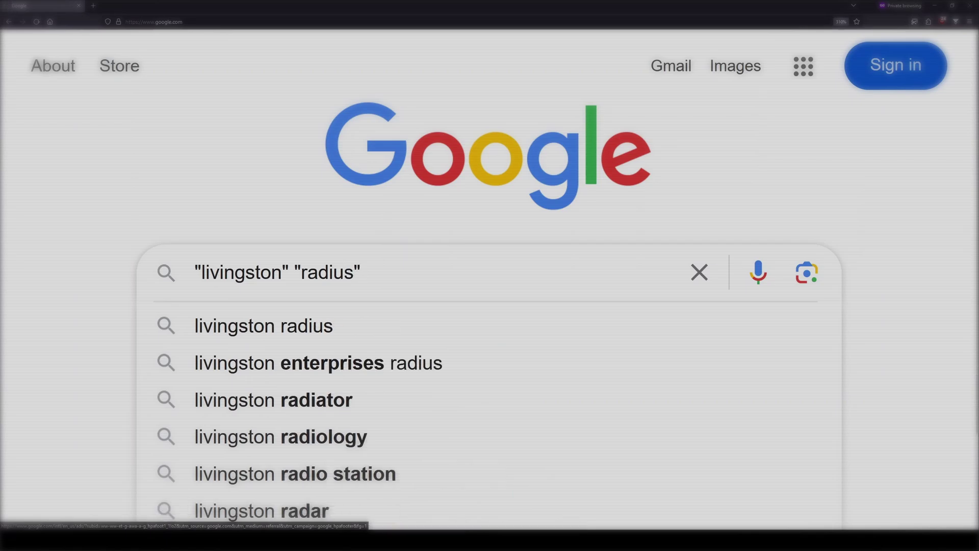
key(Return)
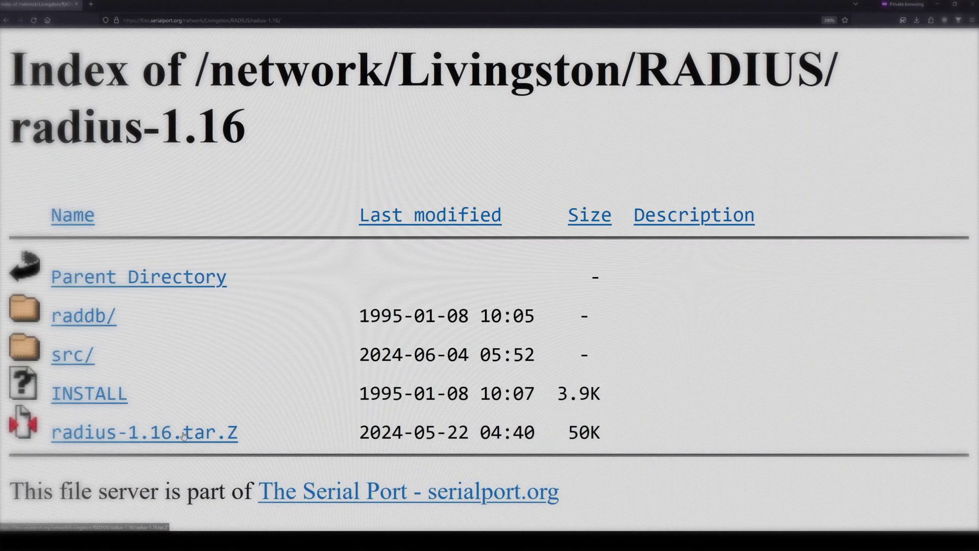
click(182, 435)
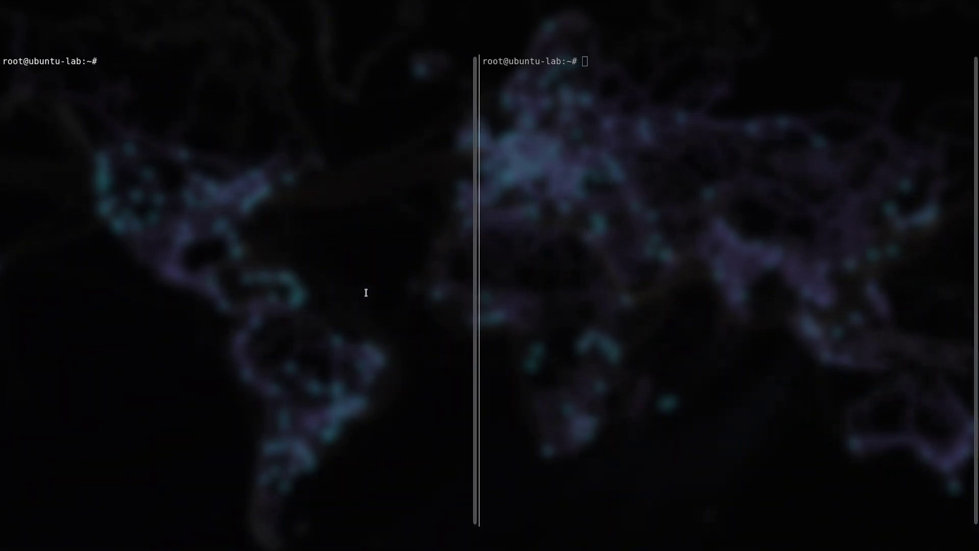
Step: Create the radius user account with blank contact details and add it to the sudo group
key(Return)
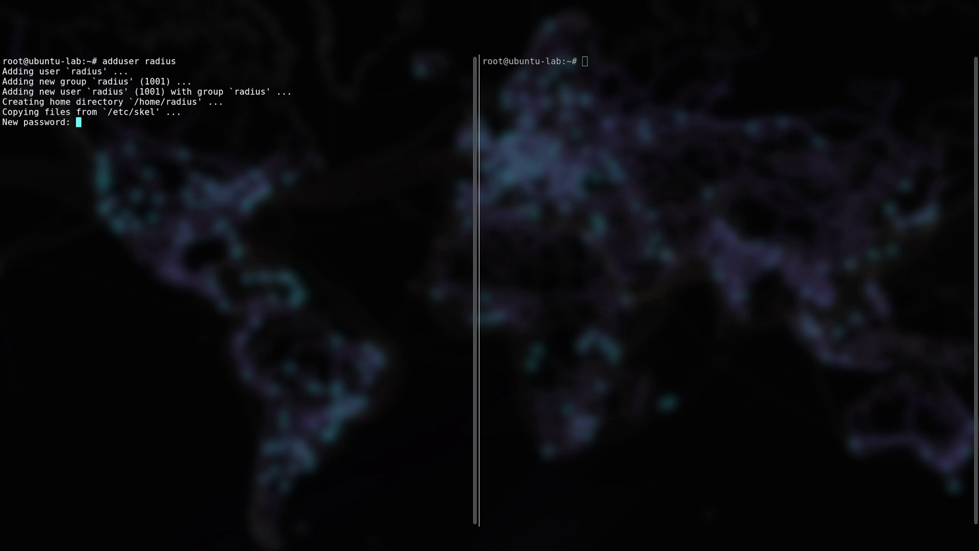
key(Return)
key(Return)
key(Return)
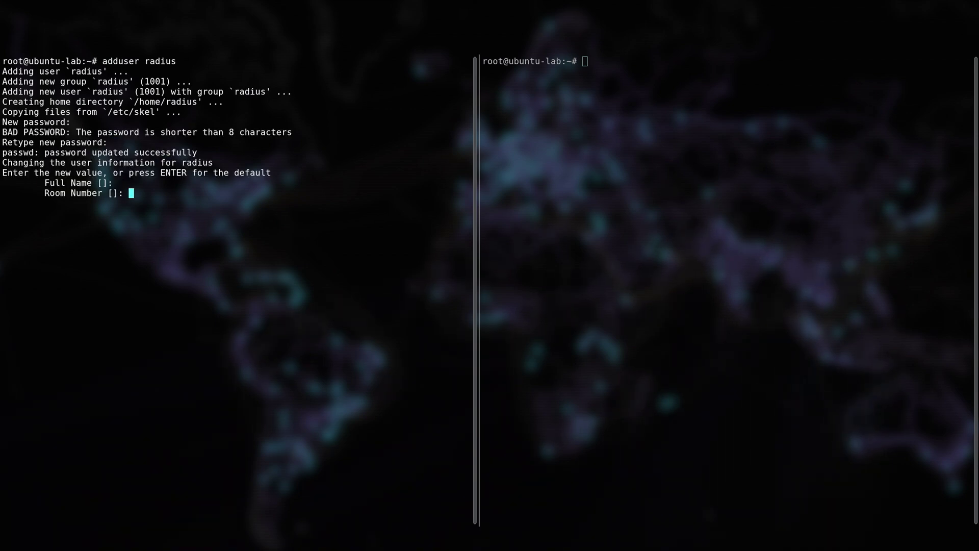
key(Return)
key(Return)
key(Return)
Step: Copy the tarball to ~radius as the radius user, extract radius-1.16.1.tar there, and open INSTALL in nano
key(Return)
text(y)
key(Return)
text(usermod -G sudo radius)
key(Return)
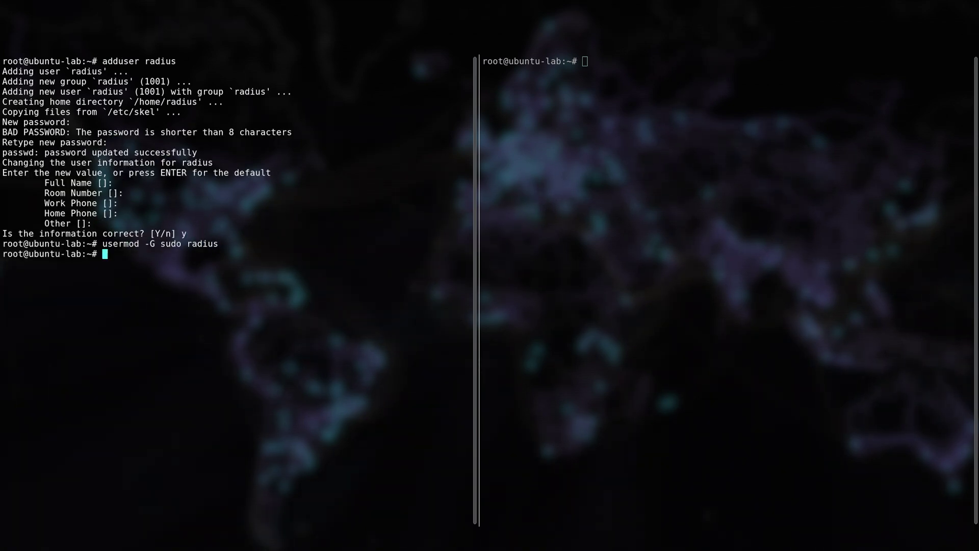
text(~radius-1.16/radius-1.16.1.tar)
key(Return)
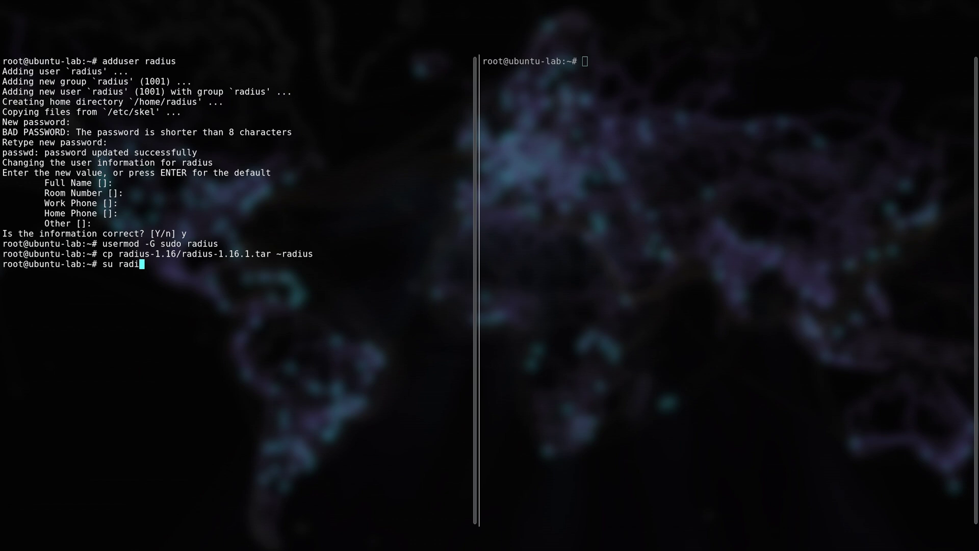
text(us)
key(Return)
text(cd)
key(Return)
text(ls)
key(Return)
text(tar xvf radius-1.16.1.tar)
key(Return)
key(Return)
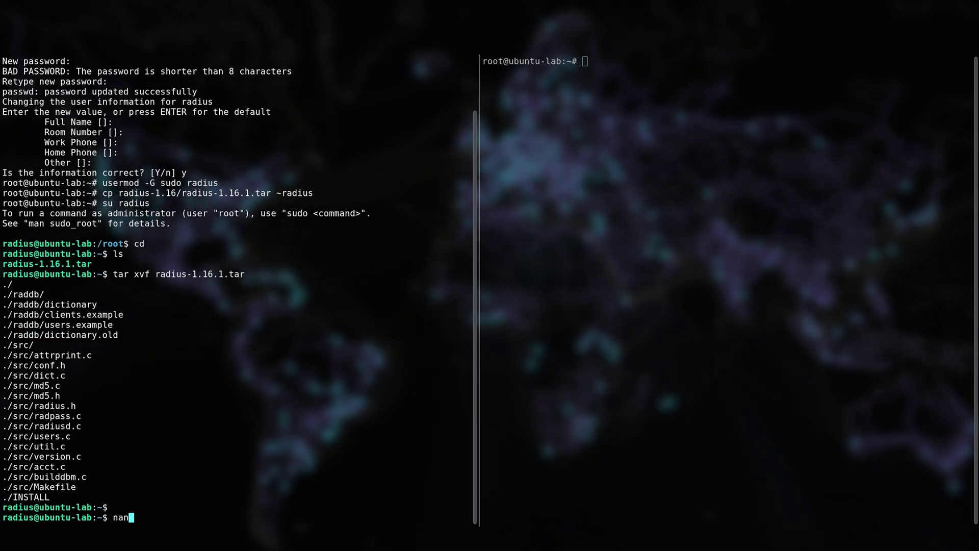
text(nano INSTALL)
key(Return)
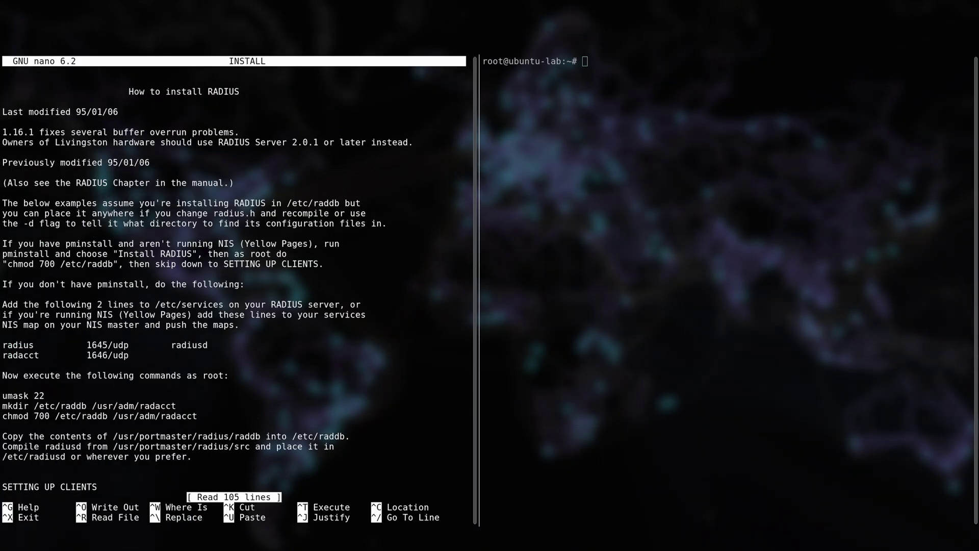
Step: Copy the radius and radacct service lines from the INSTALL notes
key(Down)
key(Down)
key(Down)
key(Down)
key(Down)
key(Down)
key(Down)
key(Down)
key(Down)
key(Down)
key(Down)
key(Down)
key(Down)
key(Down)
key(Down)
key(Down)
key(Down)
key(Down)
key(Down)
key(Down)
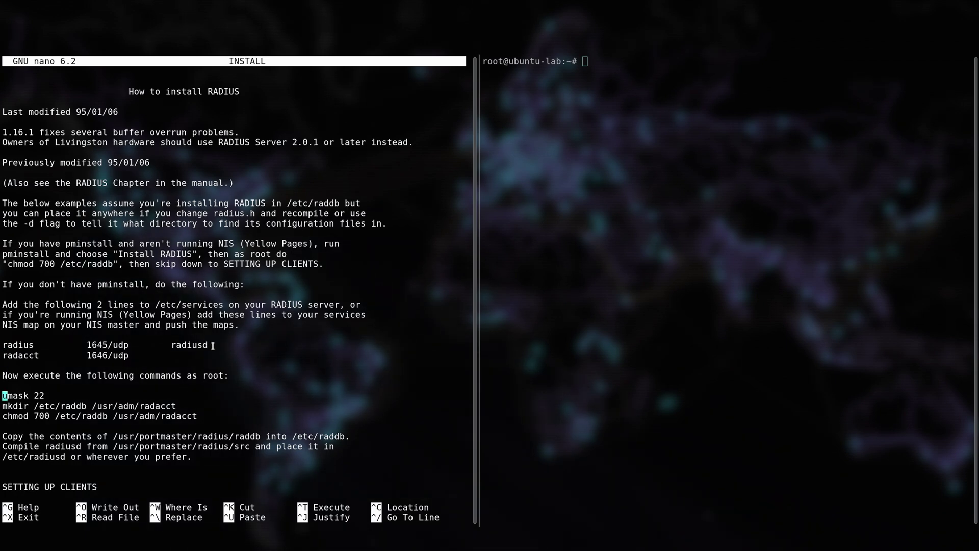
drag(2, 345, 218, 356)
right_click(60, 323)
click(72, 333)
Step: In /etc/services, comment out both port-1645 datametrics lines, paste the radius entries, and save
click(615, 284)
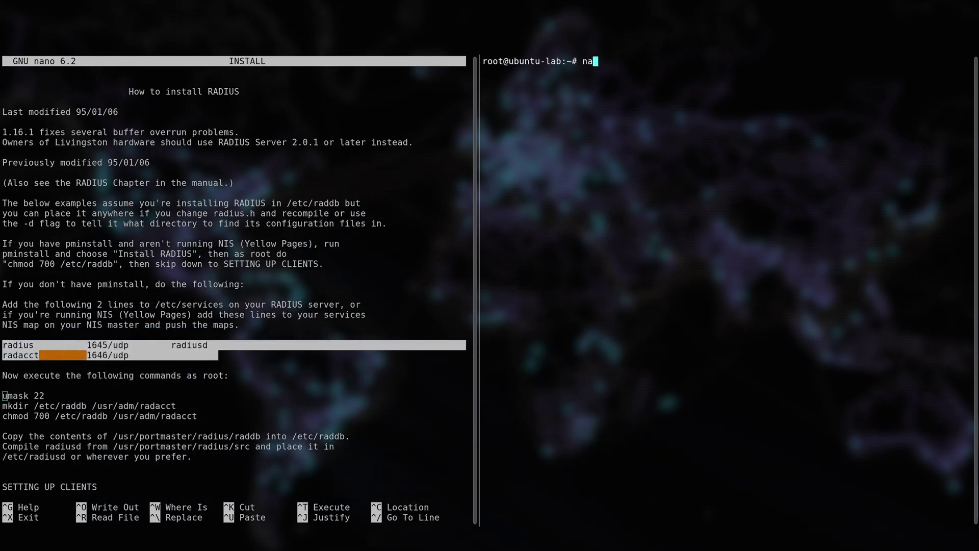
key(Return)
key(ctrl+w)
text(1645)
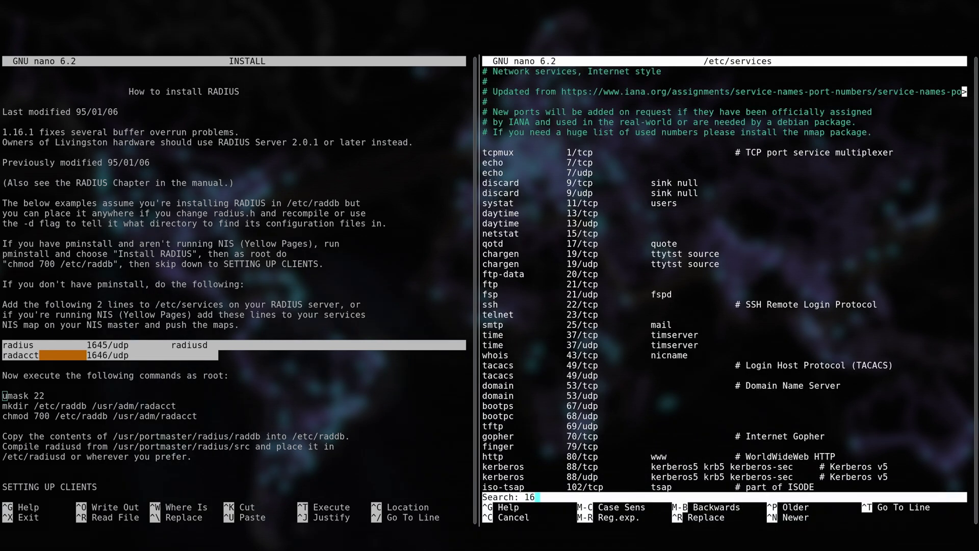
key(Return)
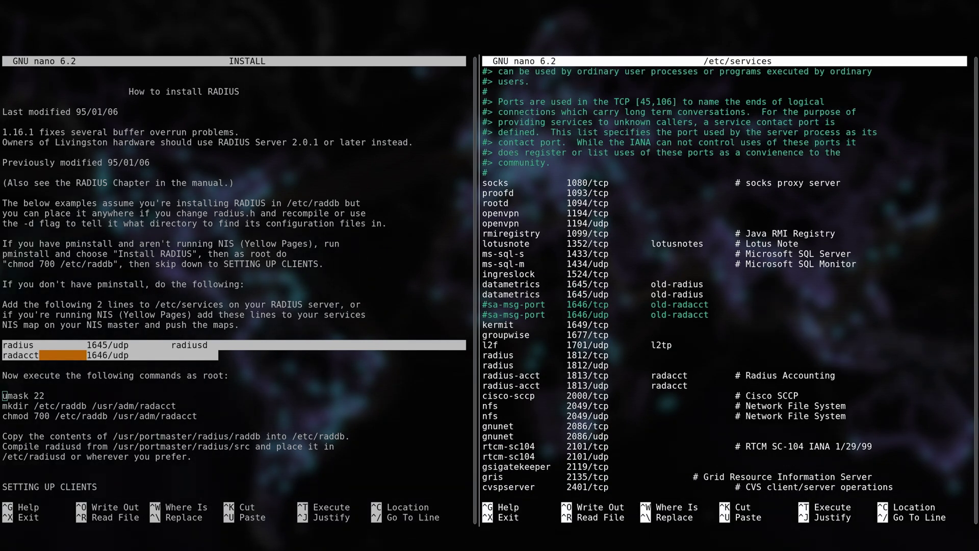
key(Home)
text(#)
key(Down)
key(Home)
text(#)
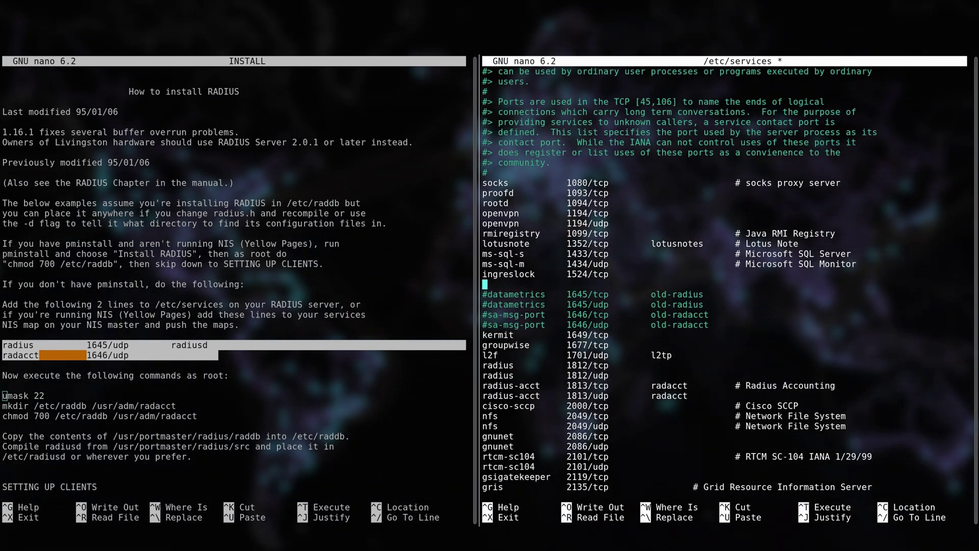
key(ctrl+shift+v)
key(ctrl+o)
key(Return)
key(ctrl+x)
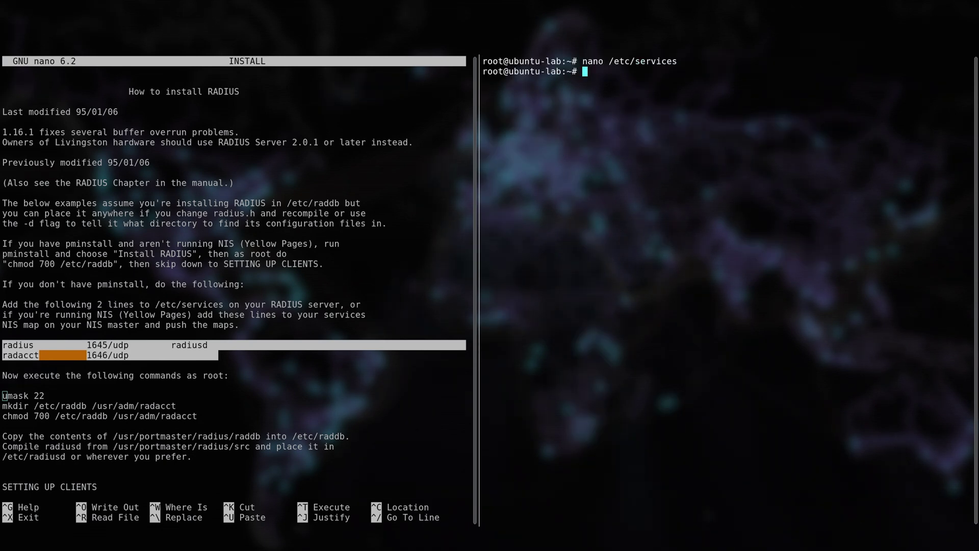
Step: Create /etc/raddb and /usr/adm/radacct, set them to chmod 700, and chown -R them to radius
click(264, 353)
click(662, 341)
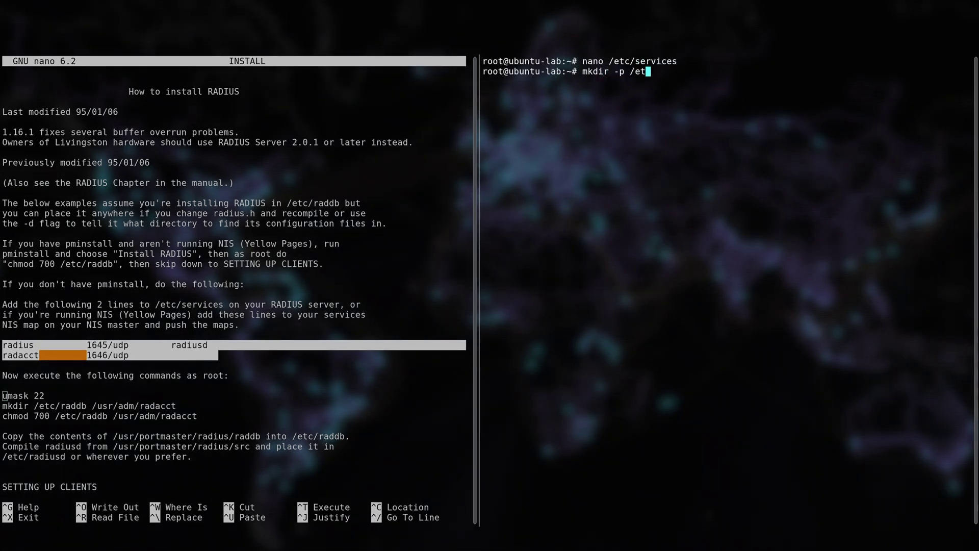
text(acct)
key(Return)
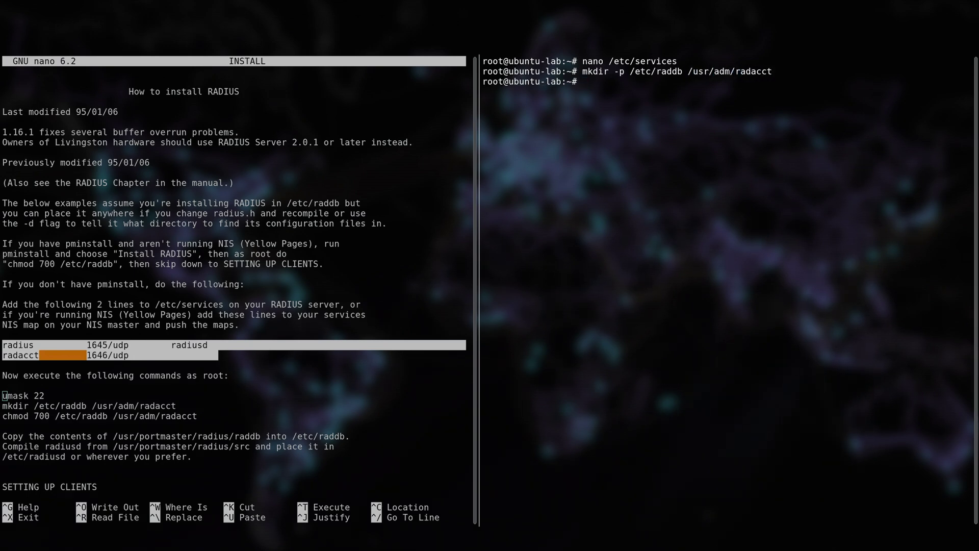
drag(628, 71, 792, 72)
middle_click(792, 72)
key(Return)
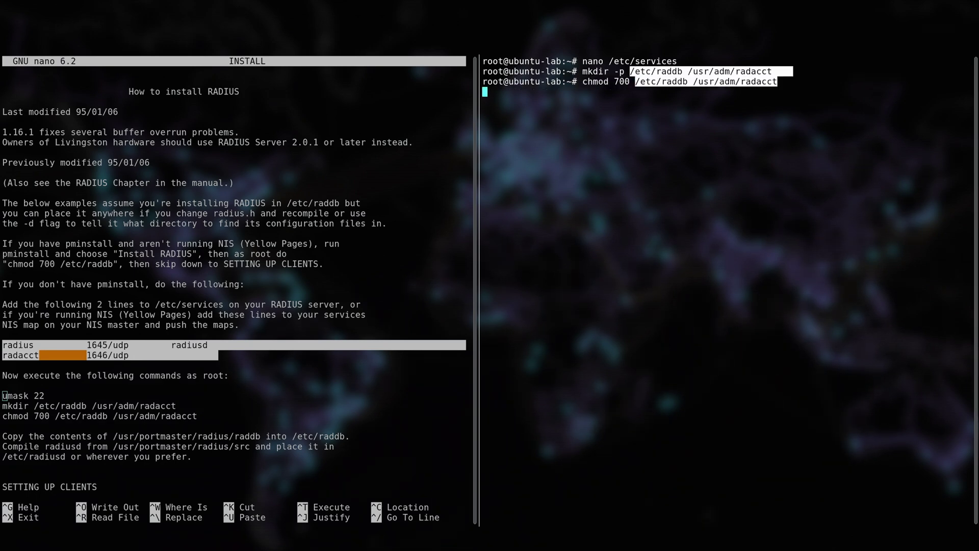
text(chown -R radius)
middle_click(793, 72)
key(Return)
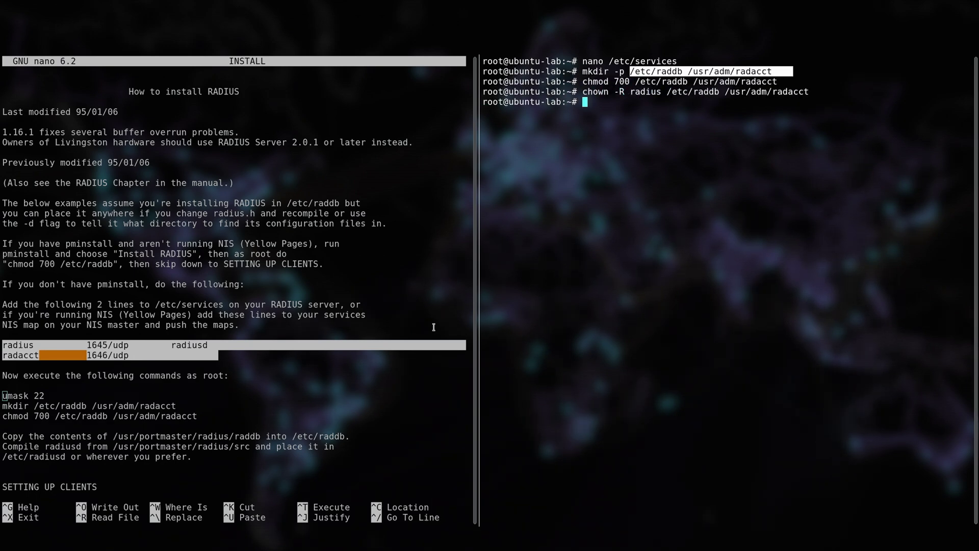
Step: As the radius user, copy the extracted raddb files into /etc/raddb and list them there
click(615, 319)
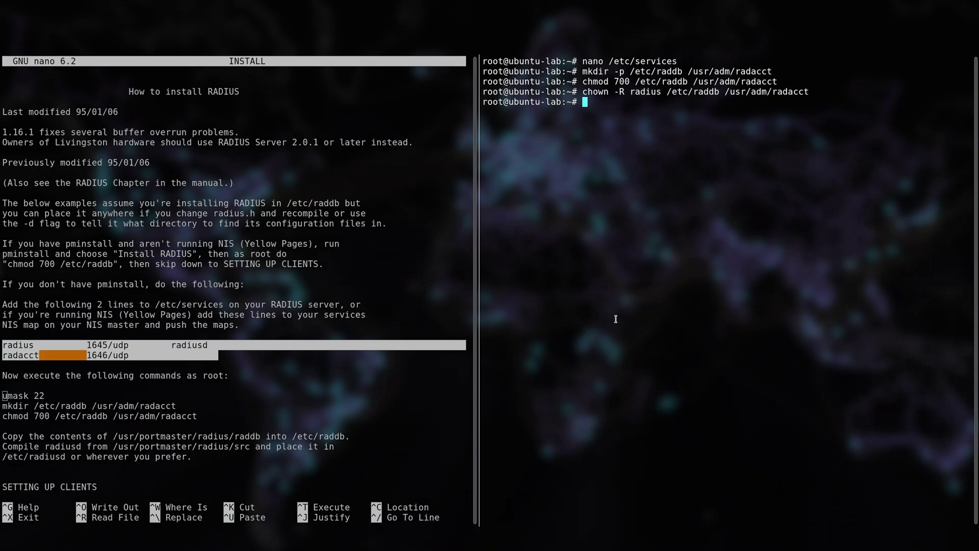
text(su radius)
key(Return)
text(cd)
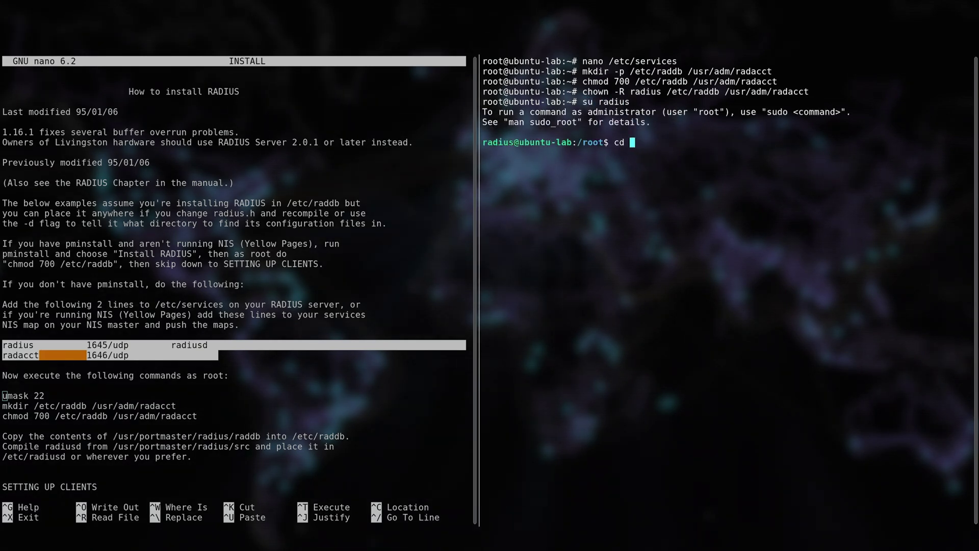
key(Return)
text(cd raddb)
key(Return)
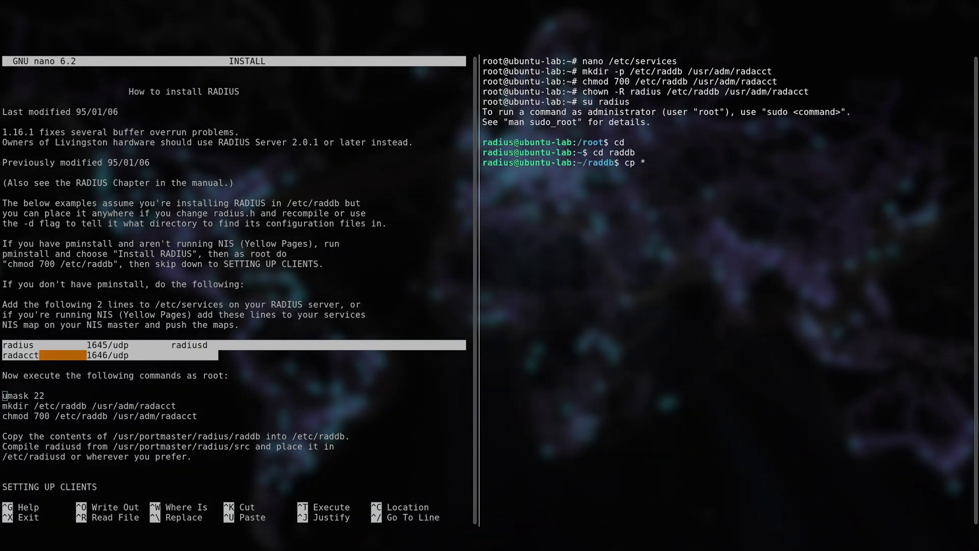
key(Return)
text(cd /e)
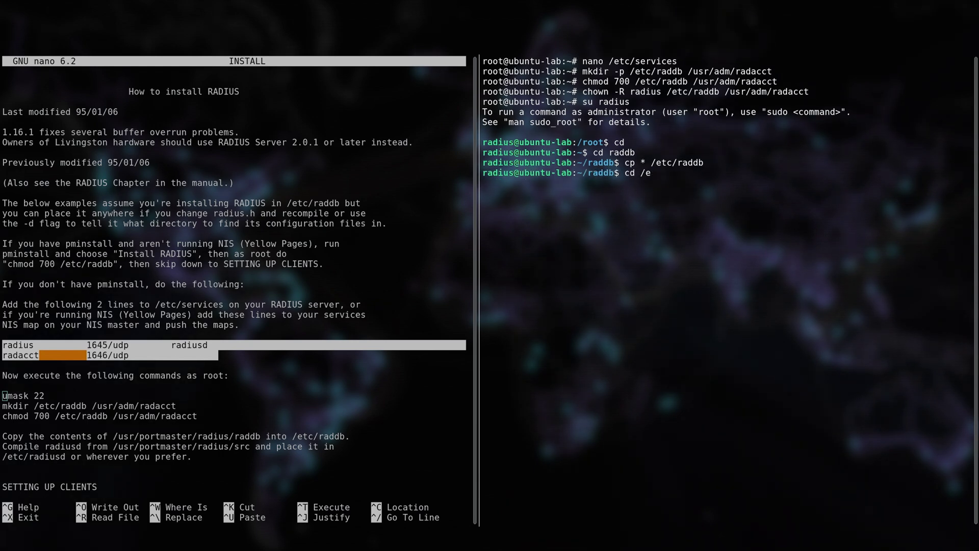
text(tc/rad)
key(Return)
Step: Create the clients and users files from clients.example and users.example
text(cd /etc/raddb ls cp clients.example clients)
key(Return)
text(cp u)
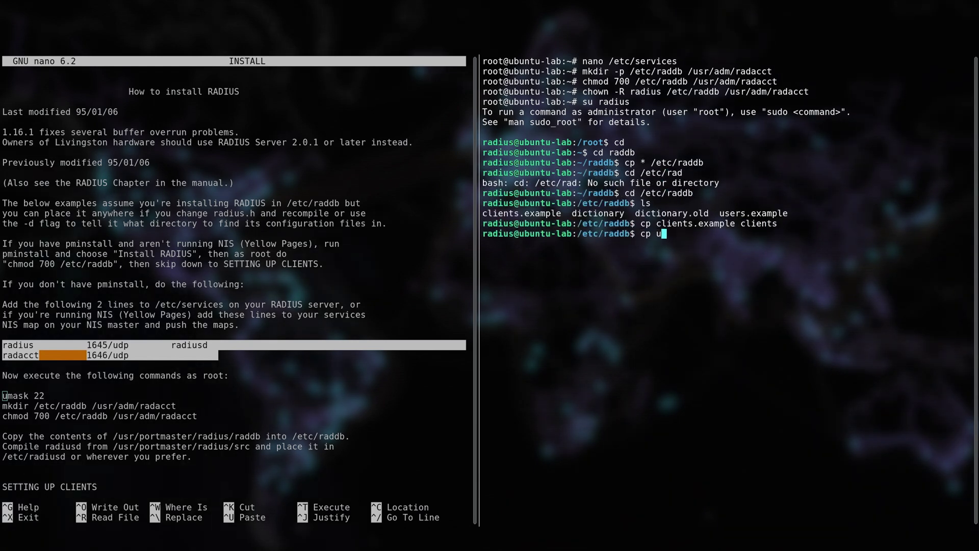
text(sers.example users)
key(Return)
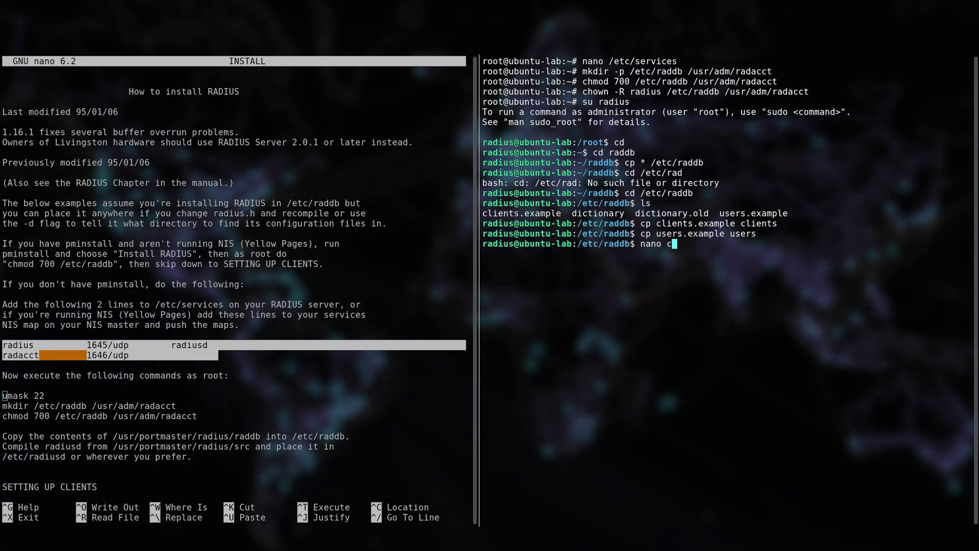
Step: Add a localhost client line using portmaster1's shared secret and save the clients file
key(Down)
key(Down)
key(Down)
key(Down)
key(Down)
key(Down)
key(Down)
key(Down)
key(Down)
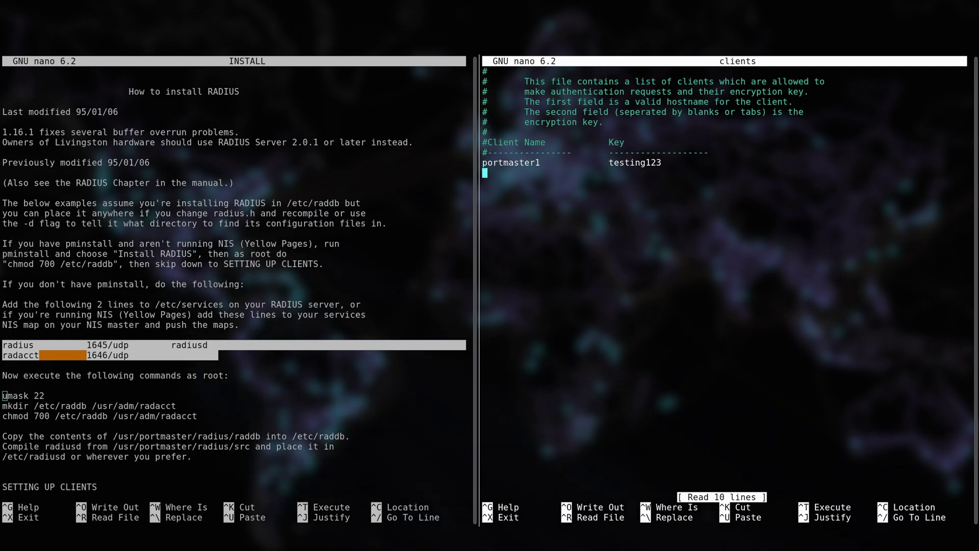
text(localhost)
key(Tab)
key(Tab)
key(Tab)
text(te)
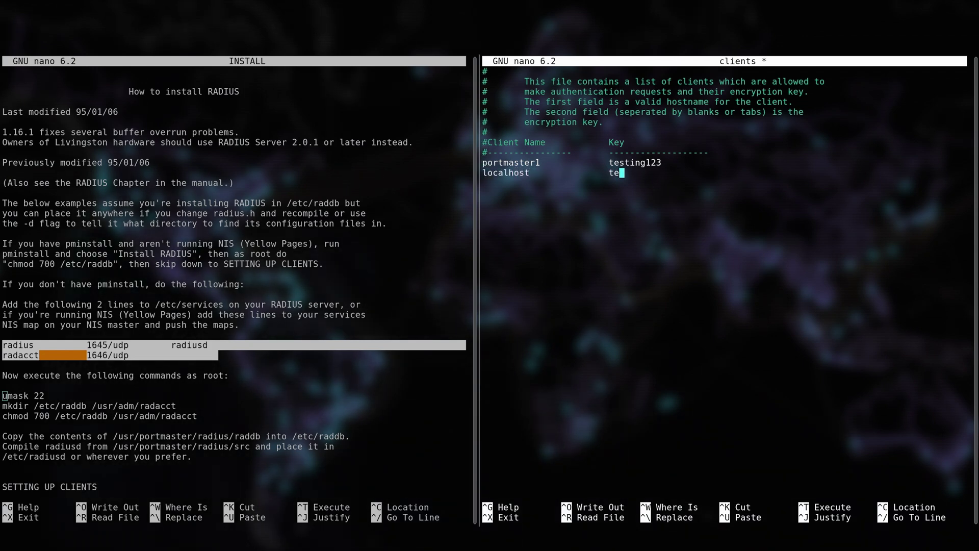
text(sting123)
key(Return)
key(ctrl+x)
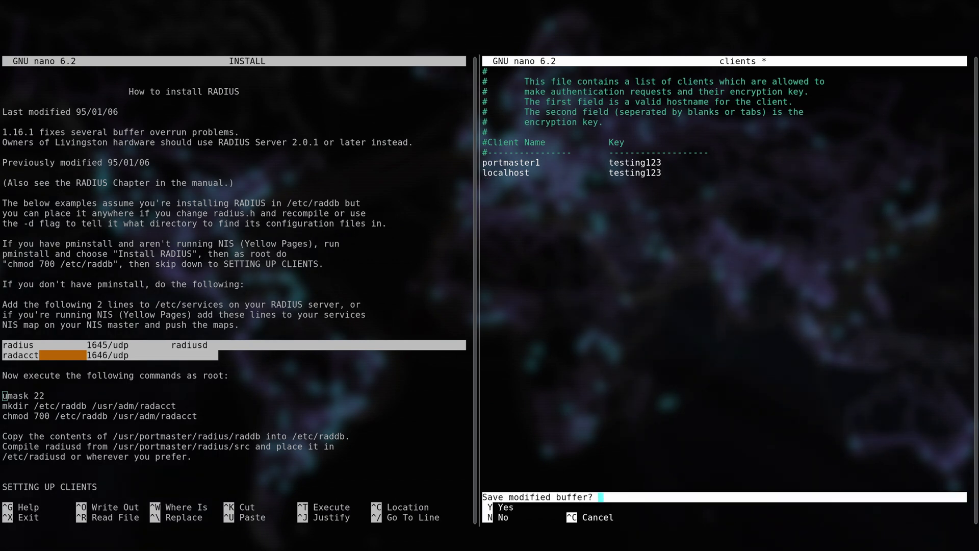
key(y)
key(Return)
Step: Open the users file in nano and scroll through its comments
text(nano users)
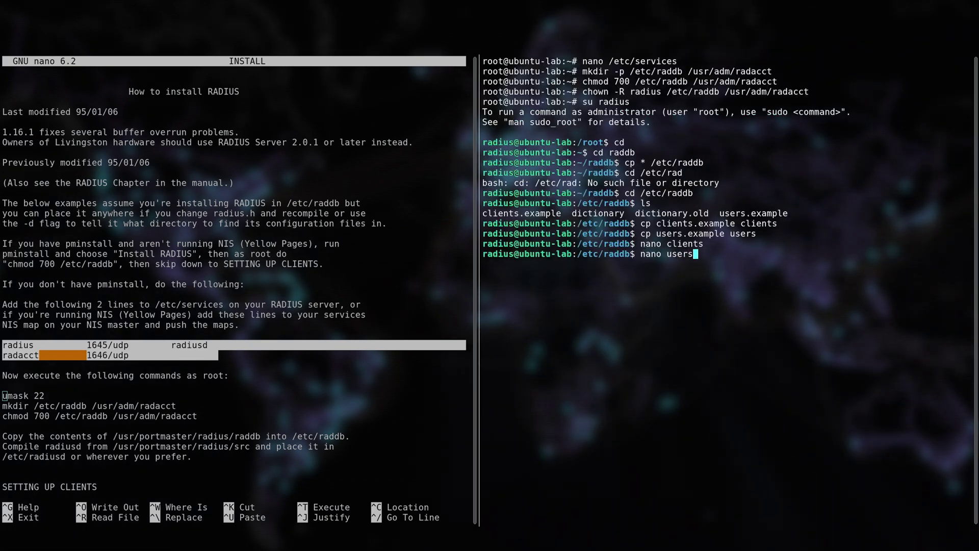
key(Return)
key(Down)
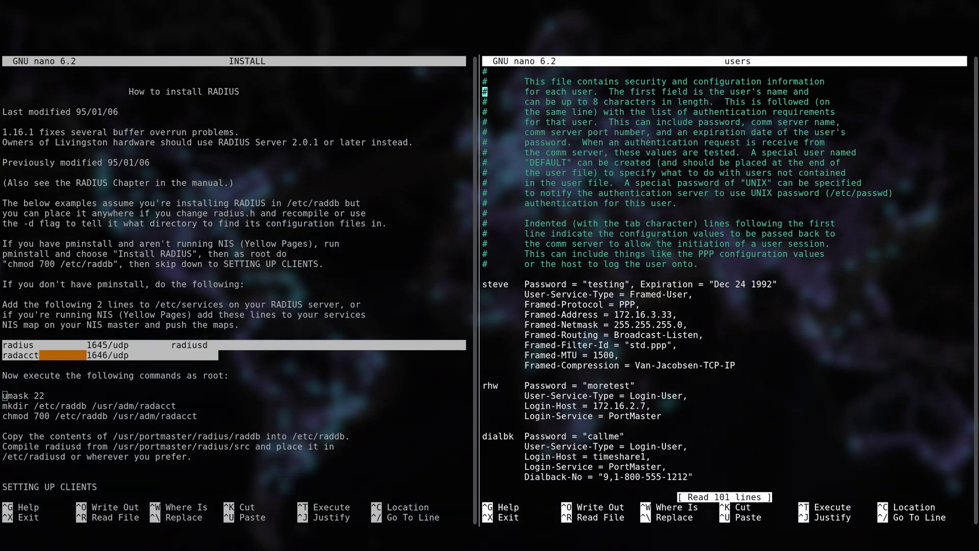
Step: Try building radiusd and radpass with make, which fails with a build error
key(Down)
key(Down)
text(make)
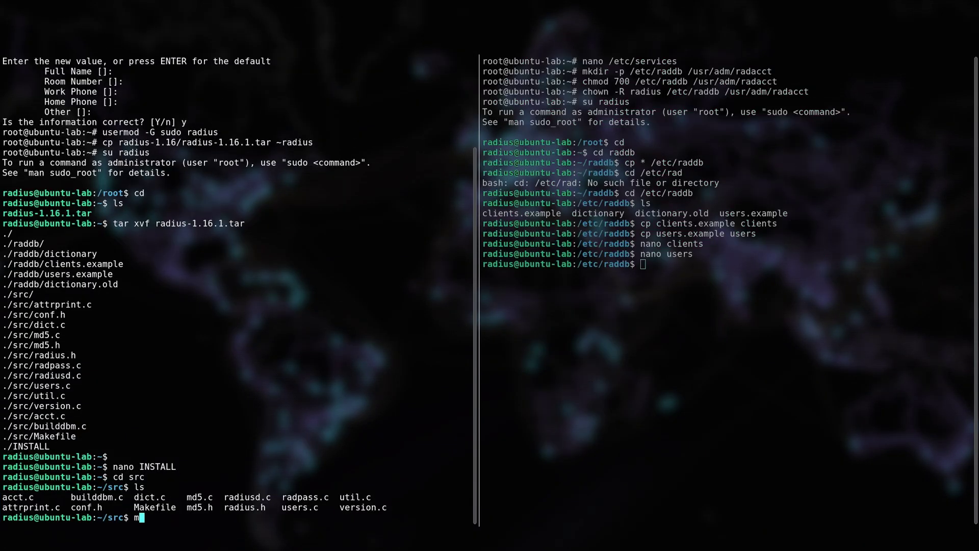
key(Return)
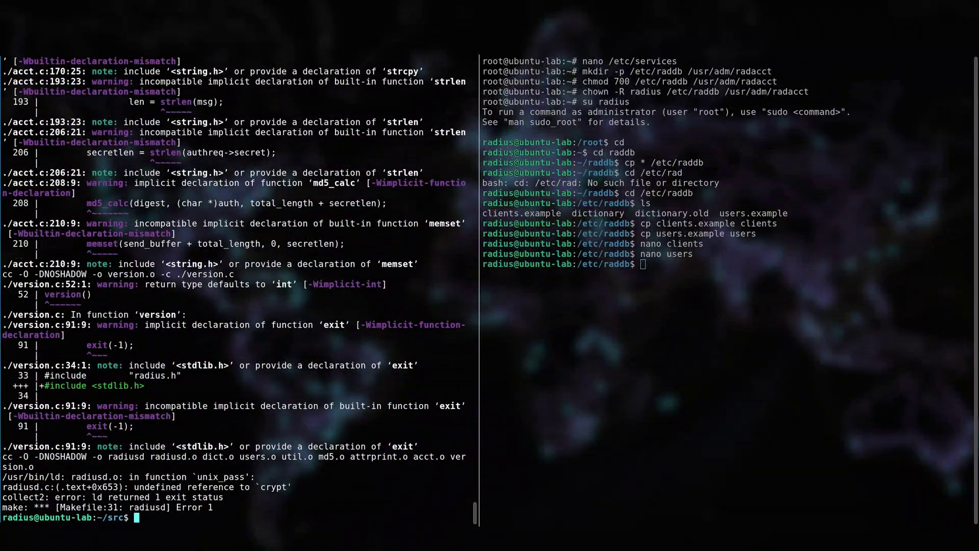
key(Return)
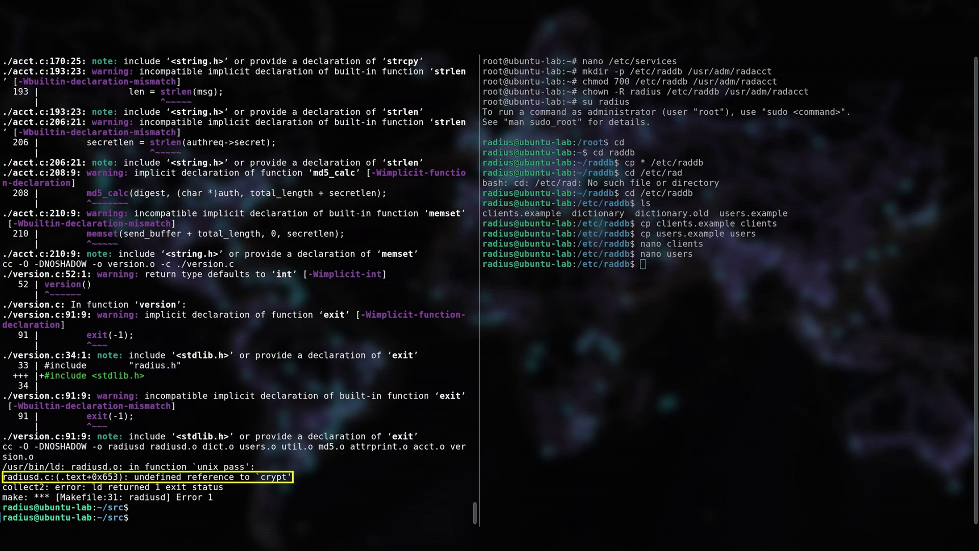
Step: Append -lcrypt to the LIBS= line of the Makefile and save it
text(nano M)
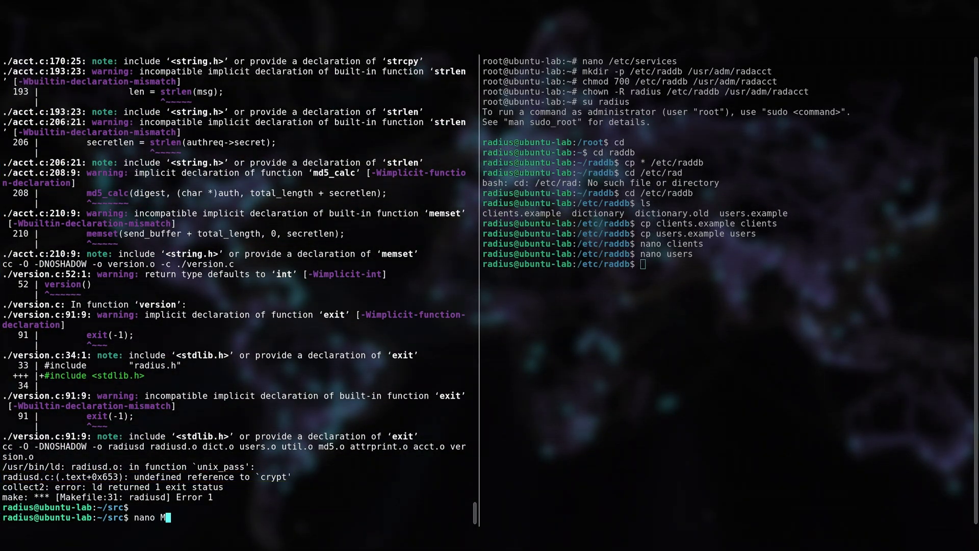
text(akefile)
key(Return)
key(Down)
key(Down)
key(Down)
key(Down)
key(Down)
key(Down)
key(Down)
key(Down)
key(Down)
key(Down)
key(Down)
key(Down)
key(Down)
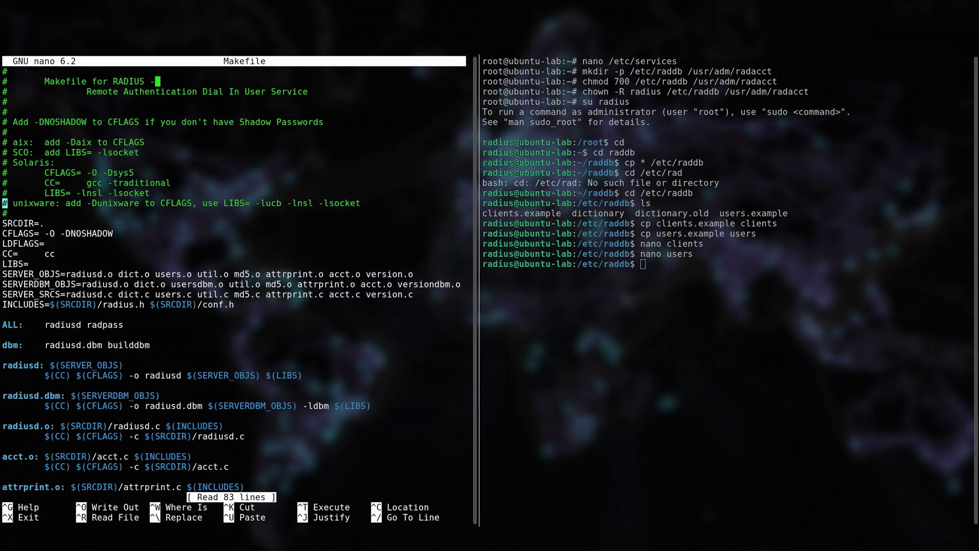
key(Down)
key(Down)
key(Down)
key(Down)
key(Down)
key(Down)
text(-lcrypt)
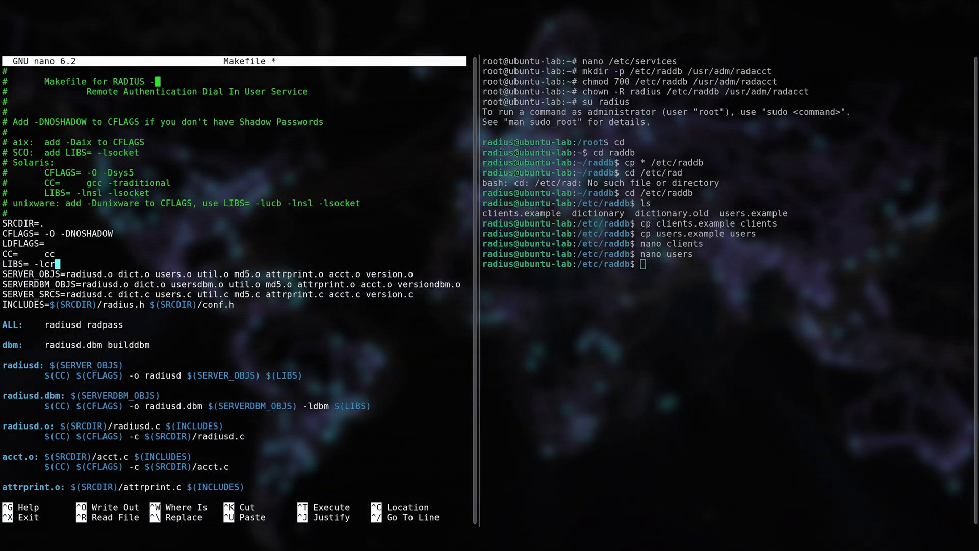
key(ctrl+o)
key(Return)
key(ctrl+x)
Step: Rebuild radiusd and radpass, list the src files, and show radiusd's usage with --help
key(Return)
text(make)
key(Return)
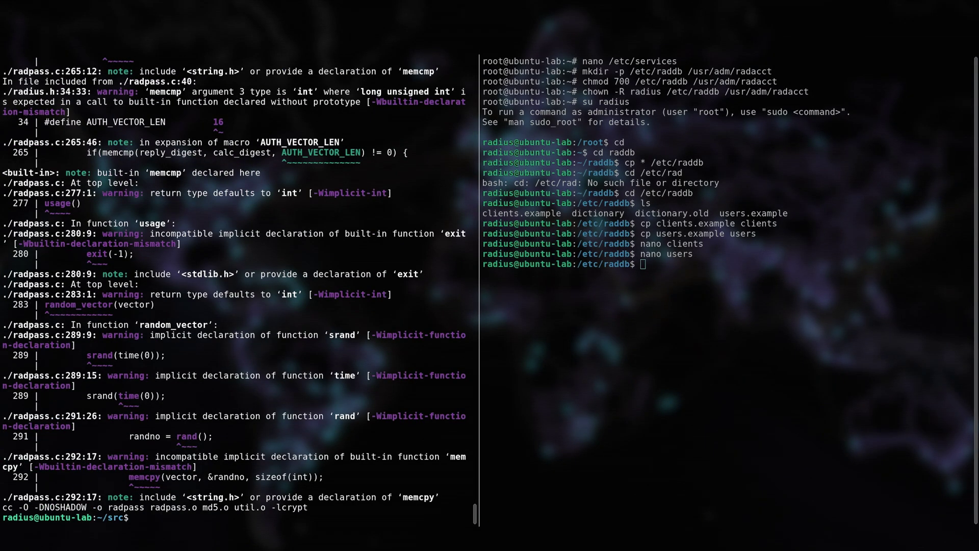
key(Return)
text(ls)
key(Return)
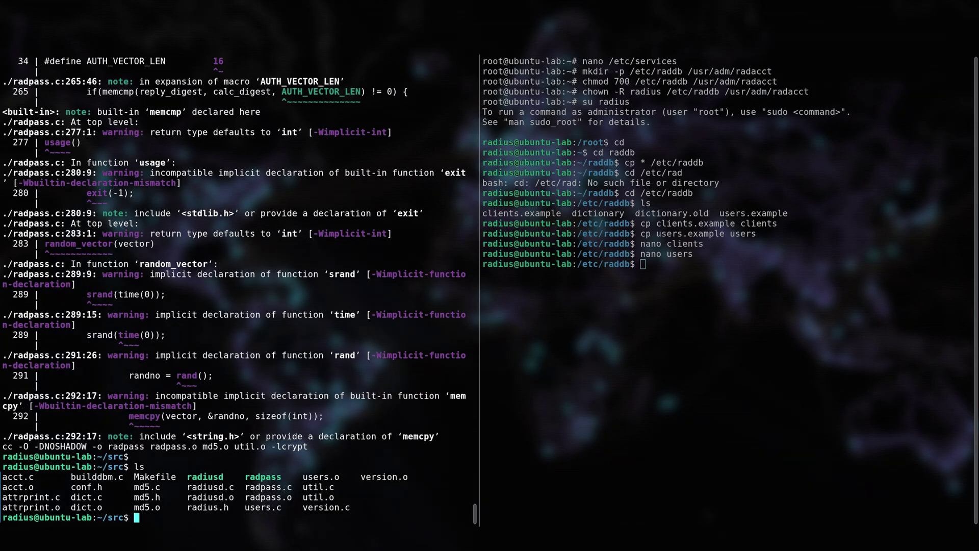
text(./radiusd --help)
key(Return)
key(Up)
key(BackSpace)
key(BackSpace)
key(BackSpace)
key(BackSpace)
key(BackSpace)
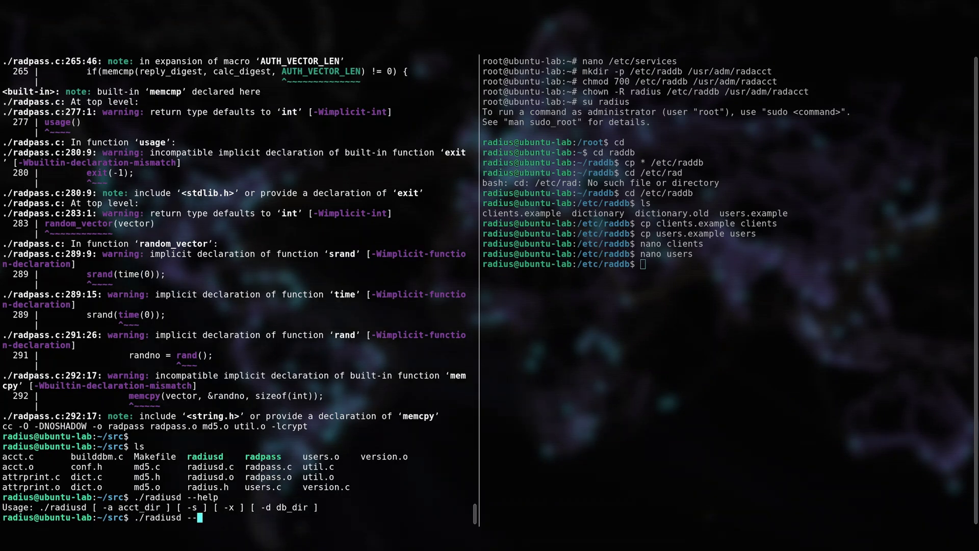
text(x)
Step: Start radiusd with -x in debug mode and run src/radpass without arguments in the other shell
key(Return)
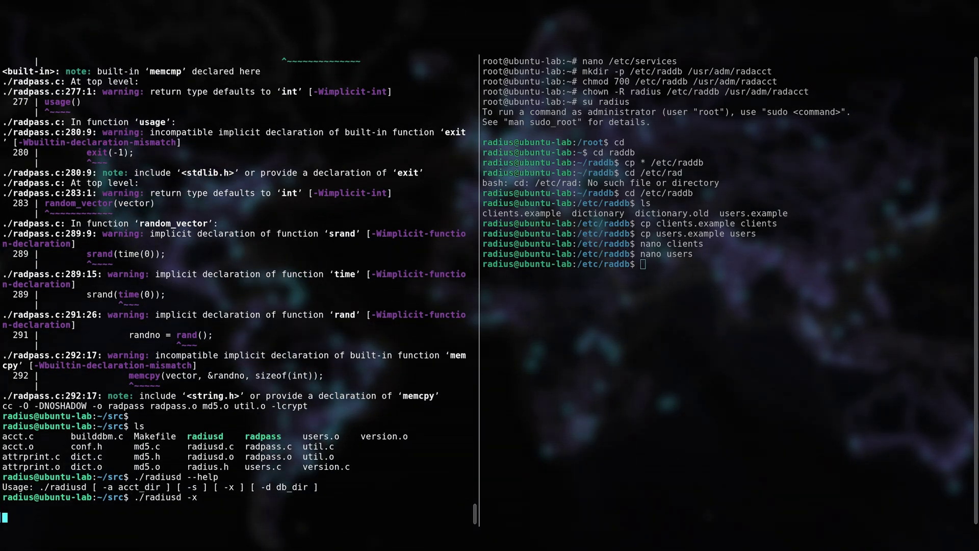
click(816, 339)
text(cd)
key(Return)
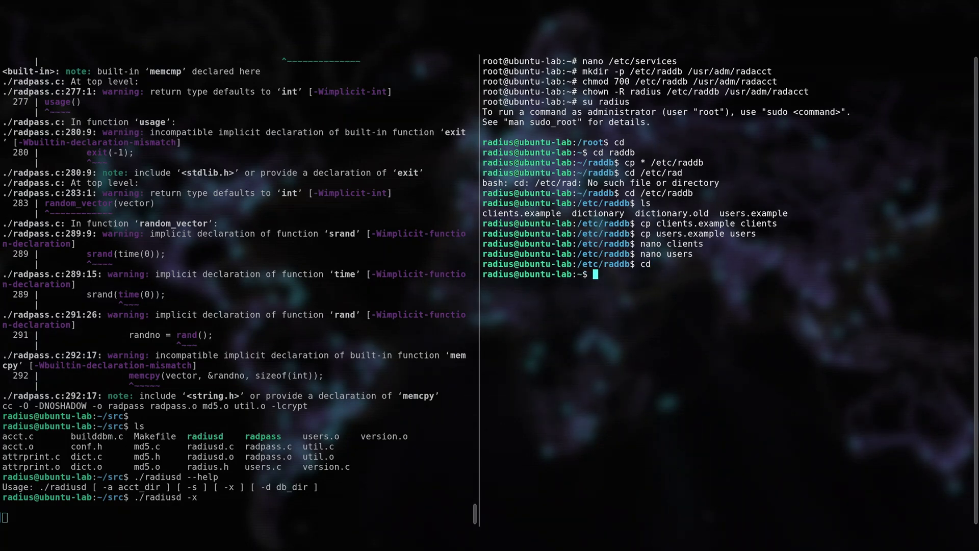
text(src/radpass)
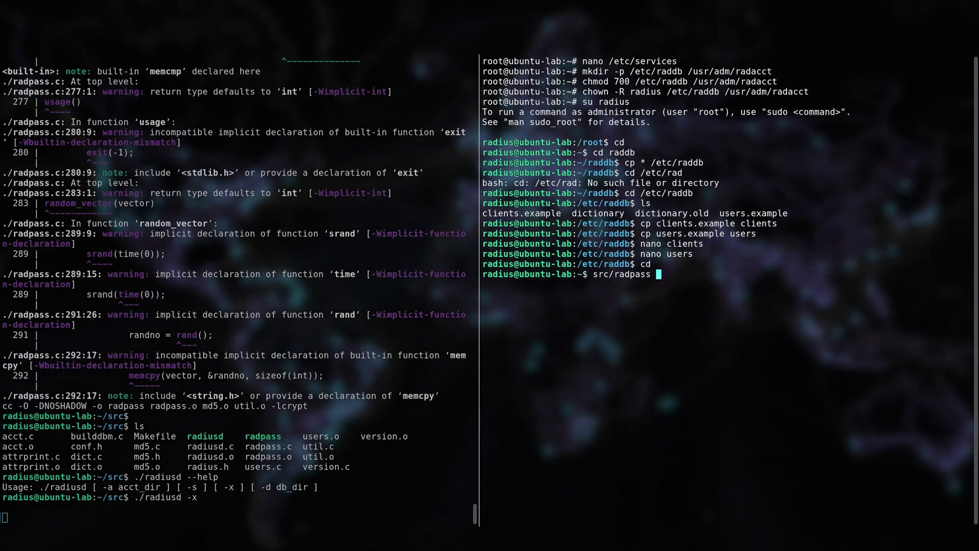
key(Return)
Step: Run radpass for user steve, check the server's logged request, then cancel the password prompt
key(Return)
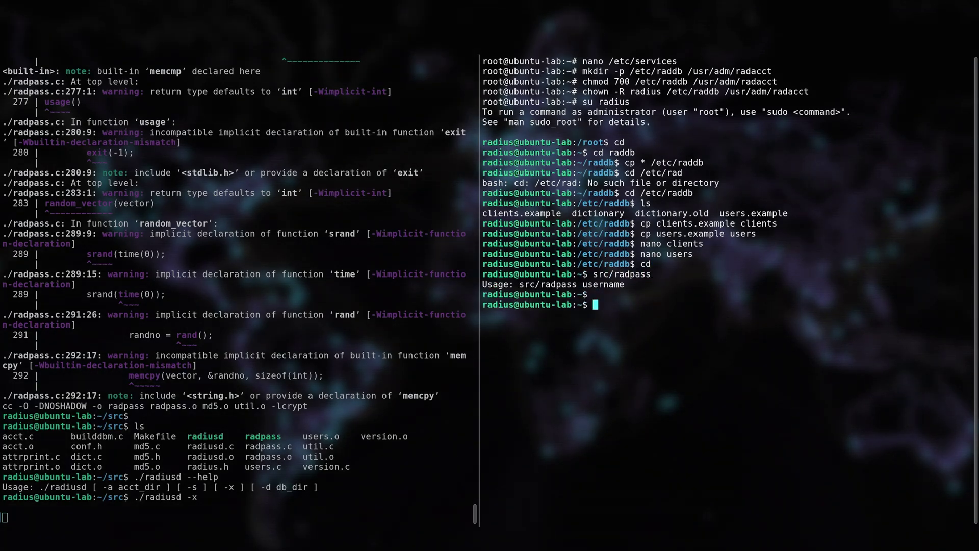
key(Up)
text(steve)
key(Return)
key(Return)
key(Return)
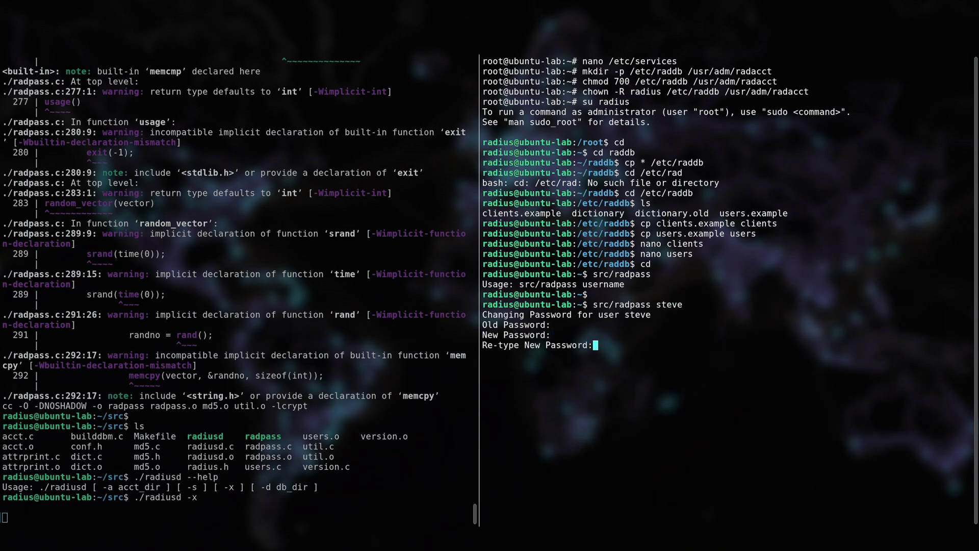
key(Return)
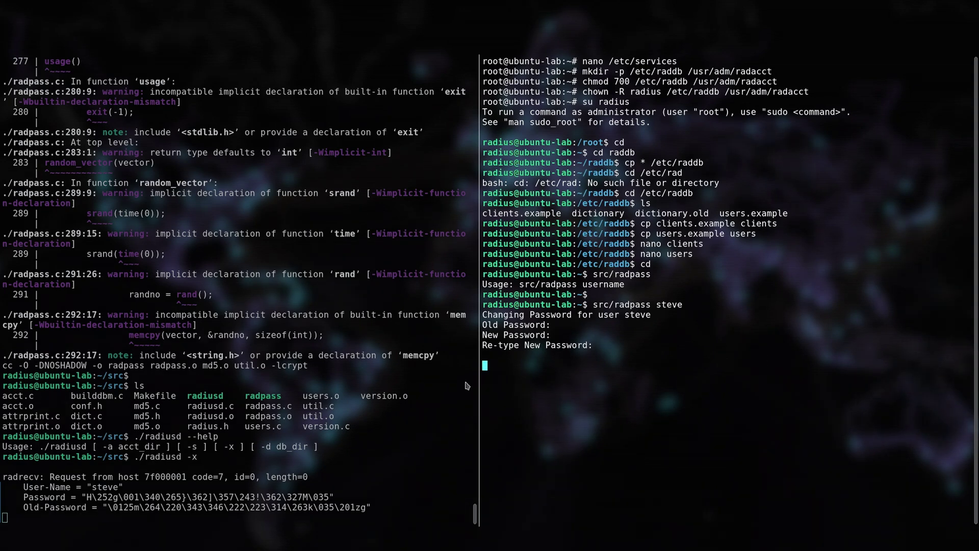
click(264, 389)
key(Return)
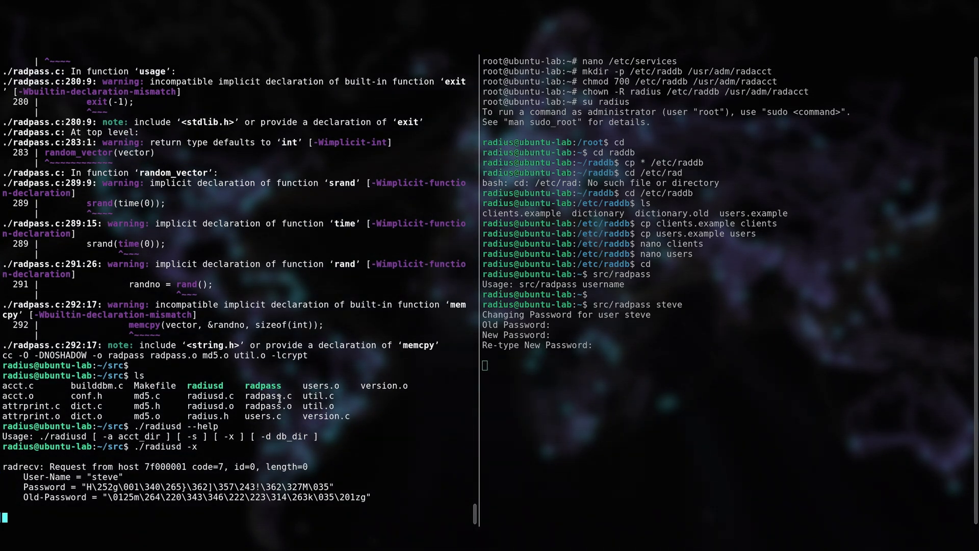
click(519, 421)
key(ctrl+c)
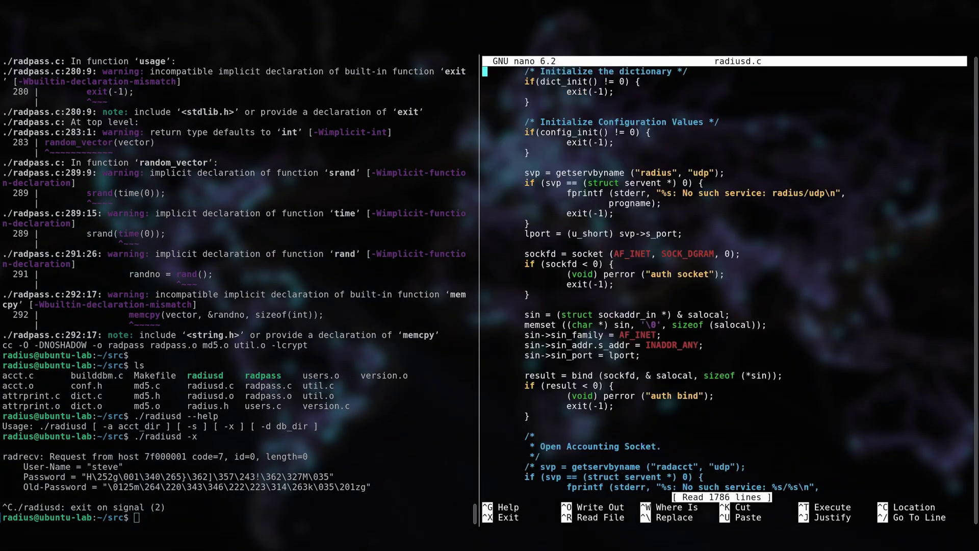
Step: Locate the radrecv call in radiusd.c
key(Page_Down)
key(ctrl+w)
text(radrecv)
key(Return)
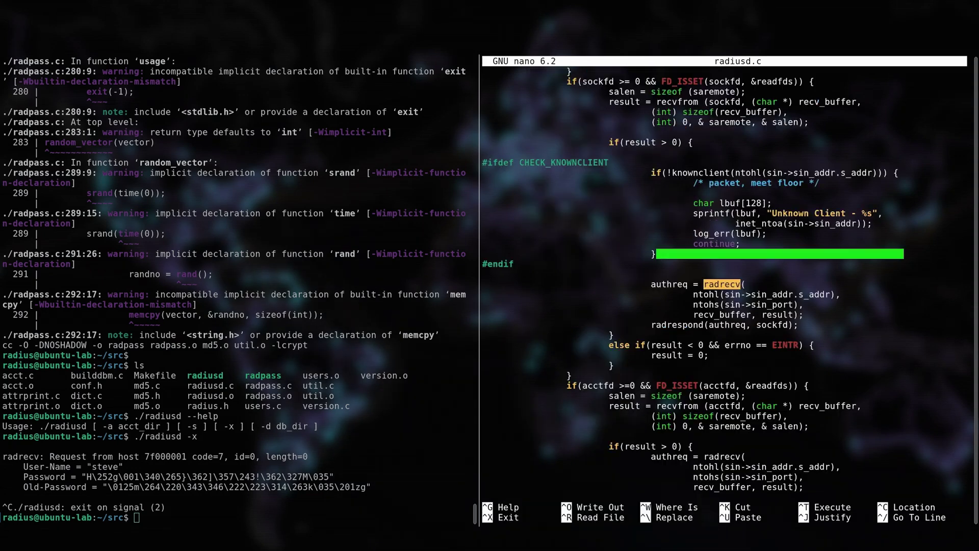
key(Down)
key(Down)
key(Down)
key(Up)
key(Up)
key(Up)
key(Down)
key(Down)
key(Down)
key(Down)
Step: Find radrespond's password-request case under #ifdef PASSCHANGE, then exit nano
key(ctrl+w)
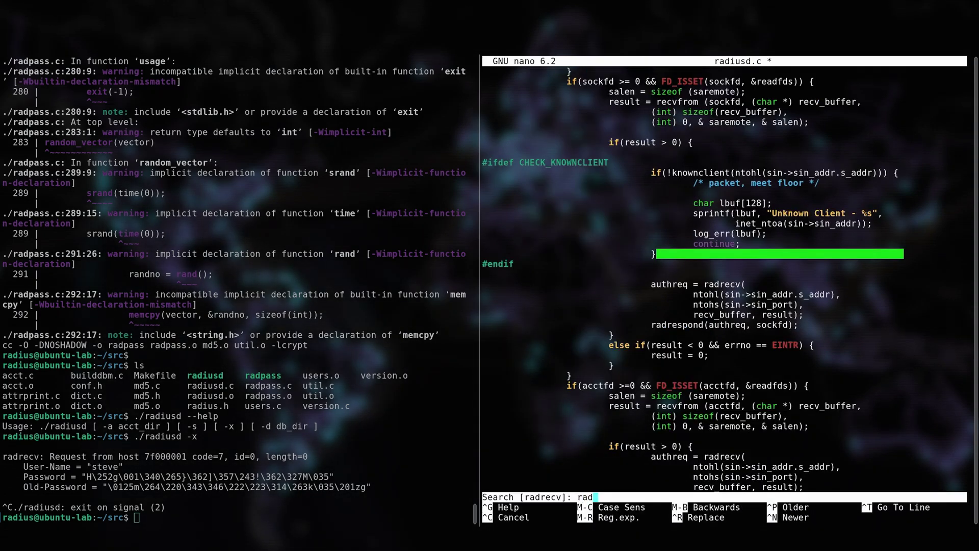
text(radrespond)
key(Return)
key(alt+w)
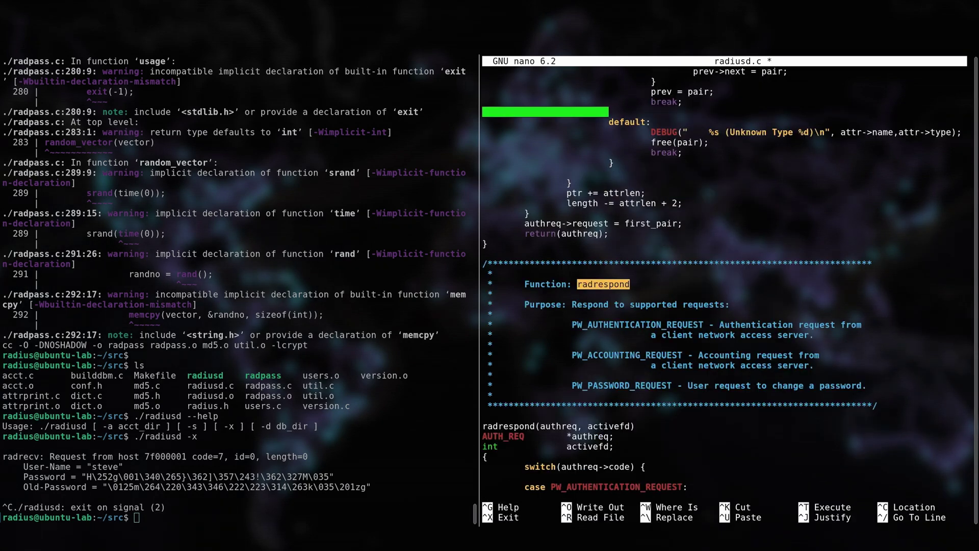
key(Down)
key(Down)
key(Down)
key(Down)
key(Down)
key(Down)
key(Down)
key(Down)
key(Down)
key(Down)
key(Down)
key(Down)
key(Down)
key(Down)
key(Down)
key(Down)
key(Down)
key(Down)
key(Down)
key(Down)
key(Down)
key(Down)
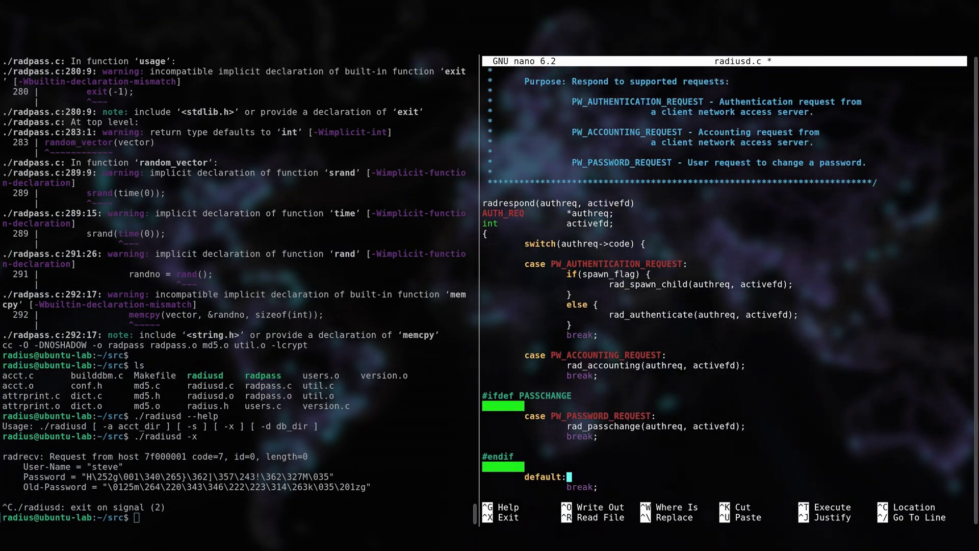
key(Up)
key(Up)
key(Up)
key(Up)
key(Up)
key(Up)
key(Up)
key(Up)
key(Up)
key(Up)
key(Down)
key(Down)
key(Down)
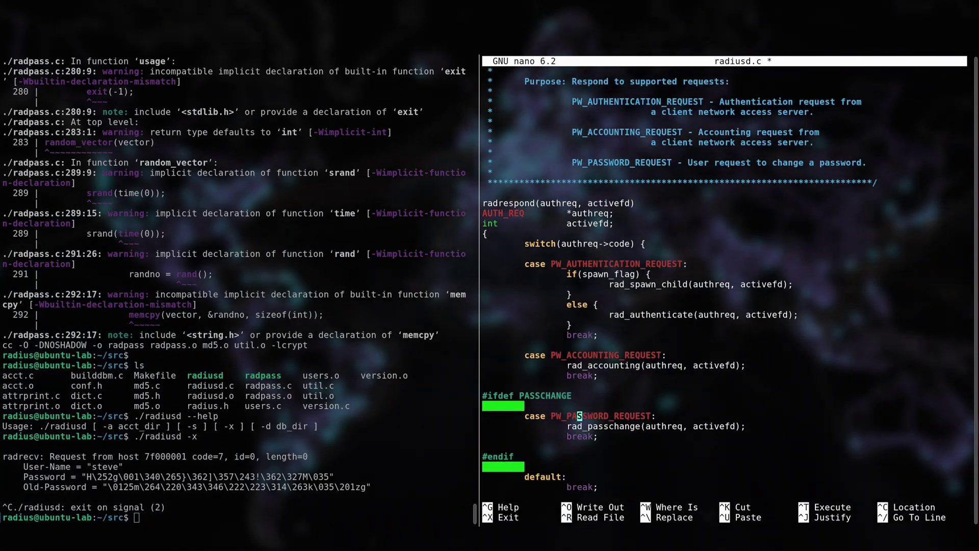
key(ctrl+x)
Step: Add -DPASSCHANGE to the CFLAGS line of the Makefile in nano and save it
text(nano Makefile)
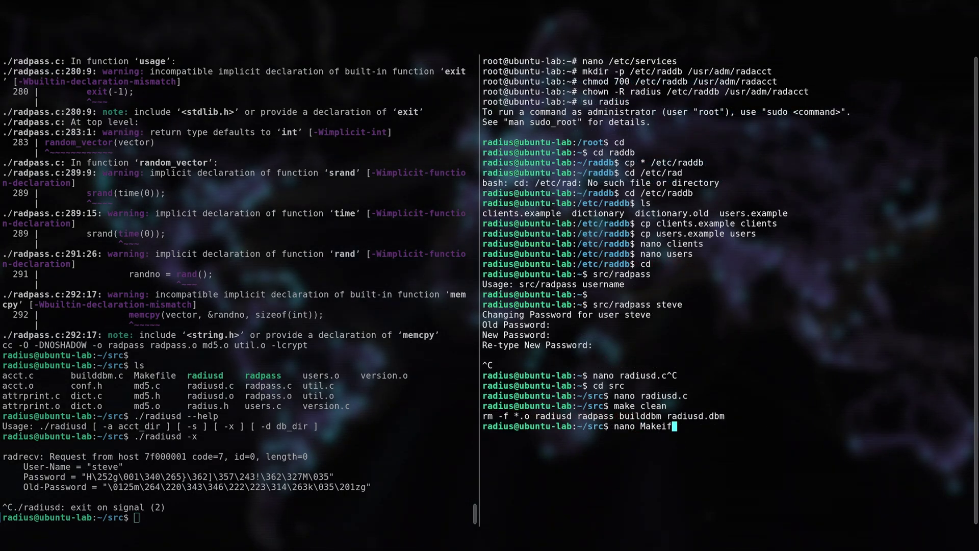
key(Return)
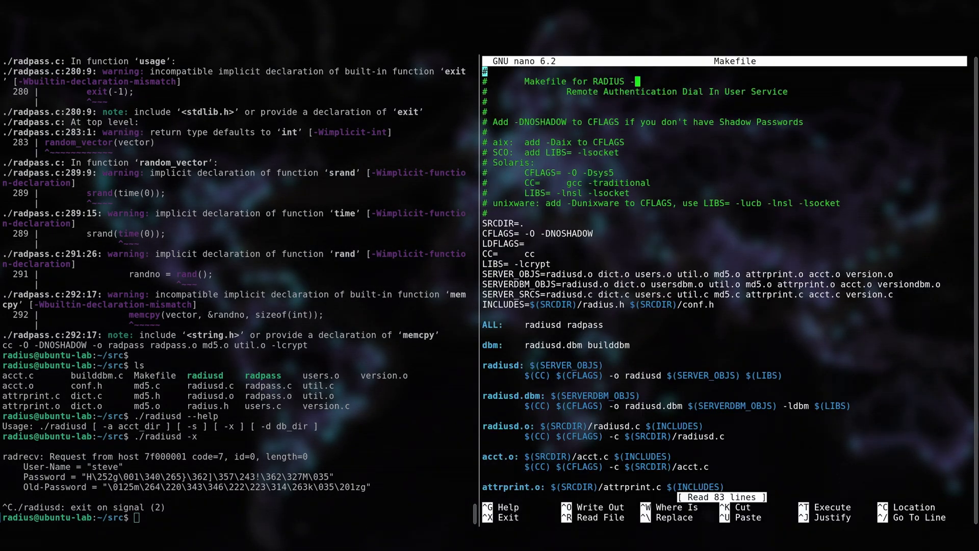
key(Down)
key(Down)
key(Down)
key(Down)
key(Down)
key(Down)
key(Down)
key(Down)
key(Down)
key(Down)
key(Down)
key(Down)
key(Down)
key(Down)
key(Down)
key(Down)
key(Right)
key(Right)
key(Right)
key(Right)
key(Right)
key(Right)
key(Right)
key(Right)
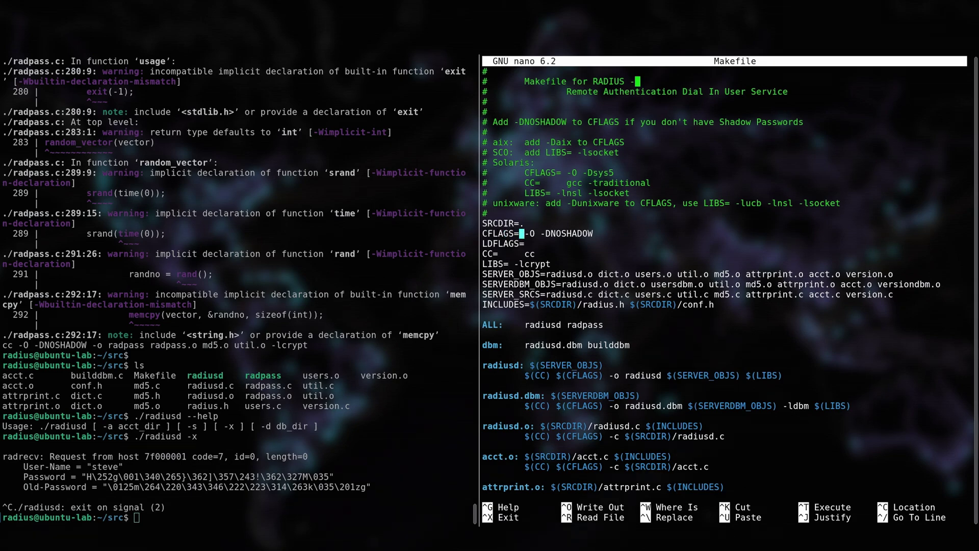
text(-DPASSCHANGE)
key(ctrl+x)
key(y)
key(Return)
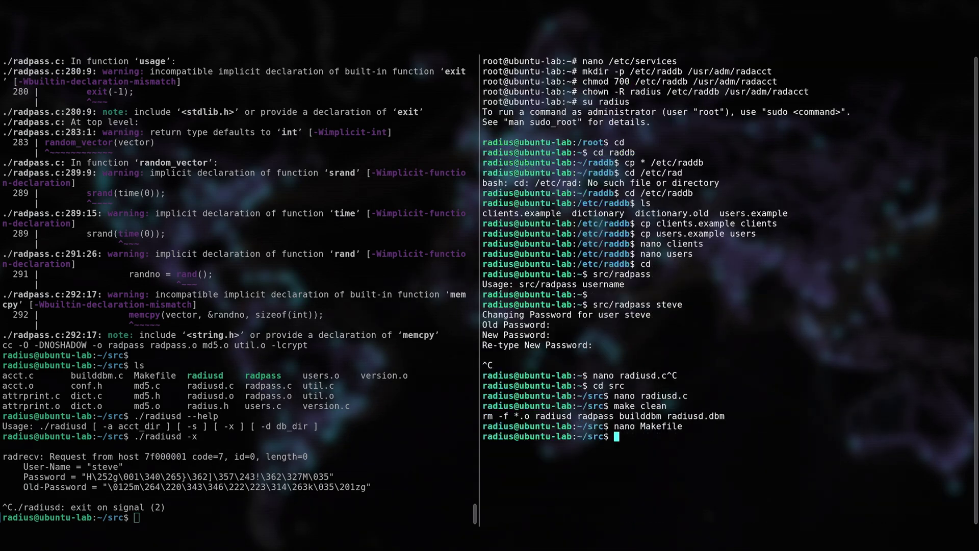
Step: Rebuild the RADIUS programs with make and rerun ./radiusd -x in the server shell
text(make)
key(Return)
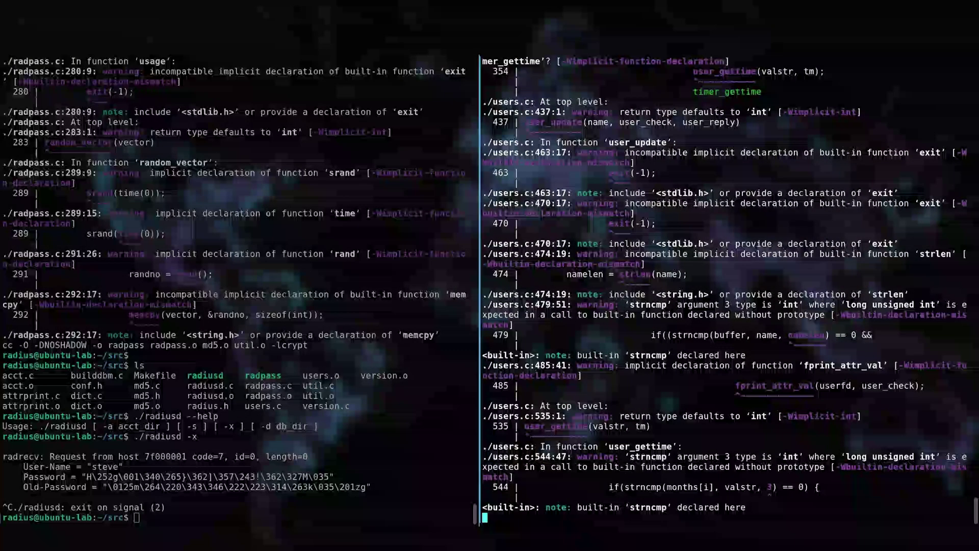
key(Return)
key(Return)
click(195, 212)
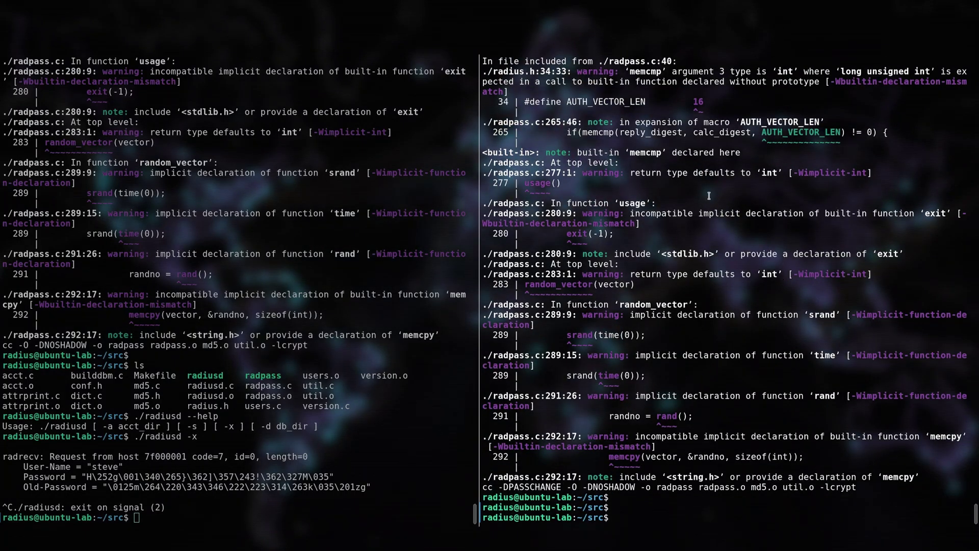
key(Return)
key(Up)
key(Return)
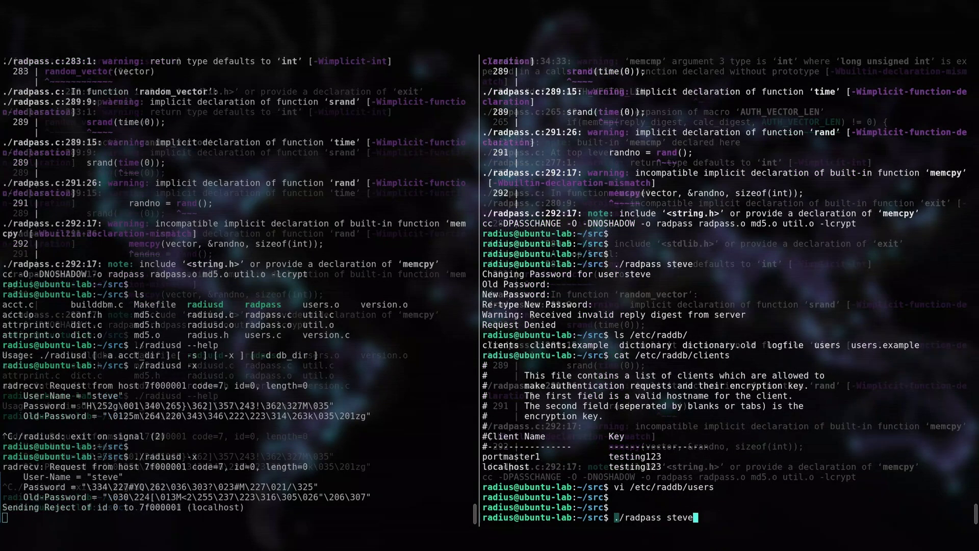
Step: Enter and confirm steve's new password so radpass reports 'Password successfully changed'
key(Return)
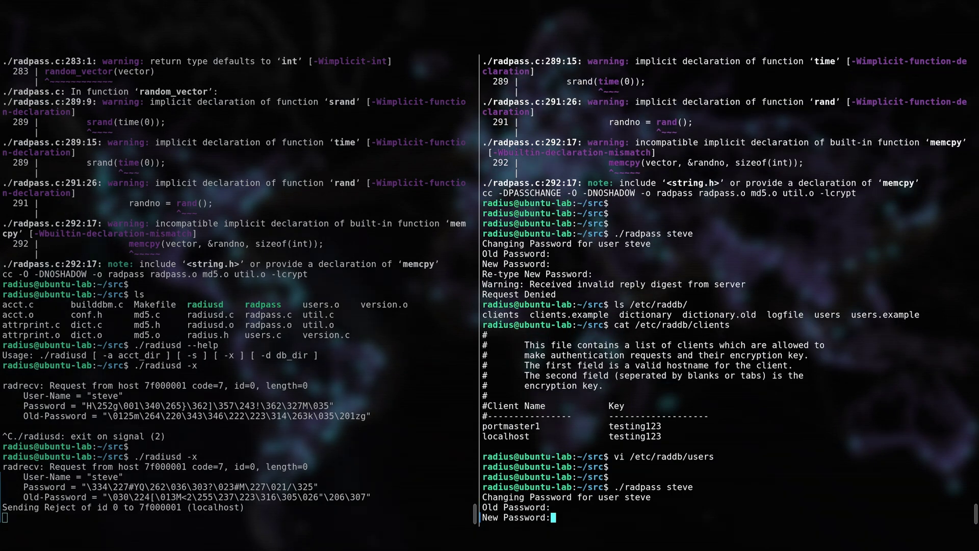
key(Return)
key(Return)
key(Return)
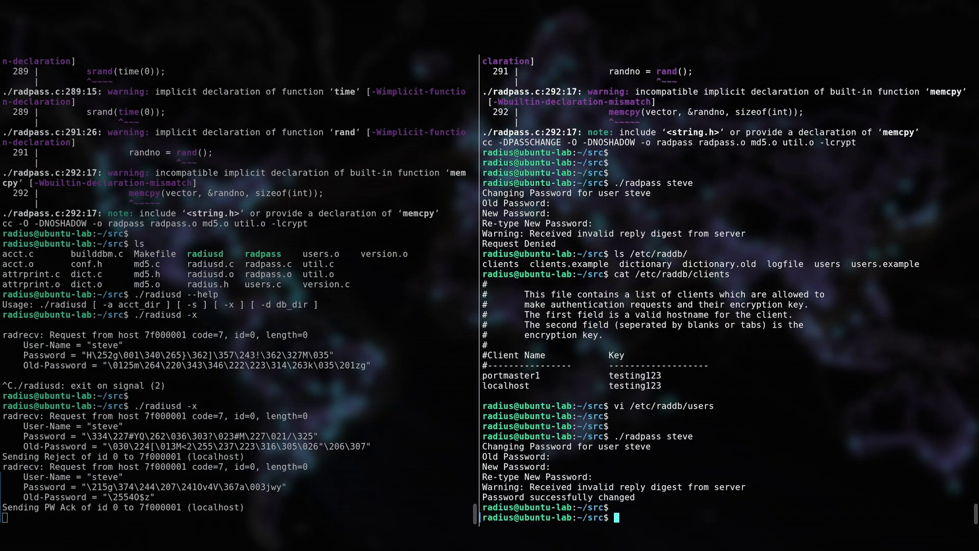
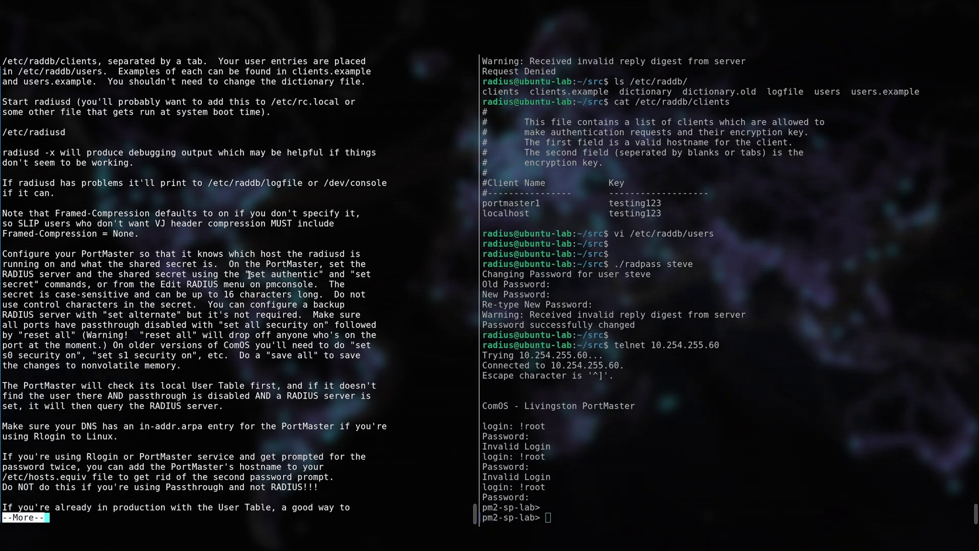
Step: Point PortMaster authentication at RADIUS server 10.254.255.4 and set the shared secret
drag(248, 275, 319, 275)
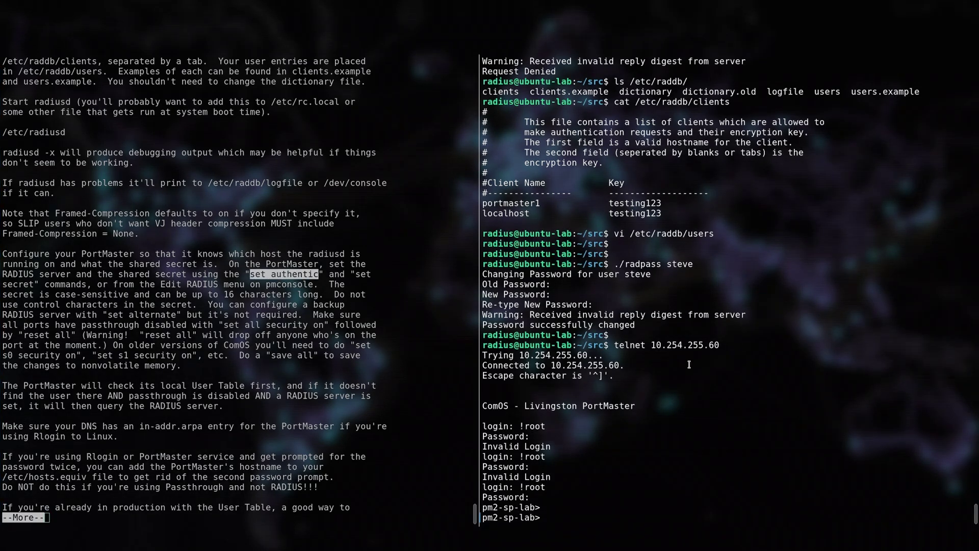
middle_click(706, 375)
key(Return)
text(set authentic)
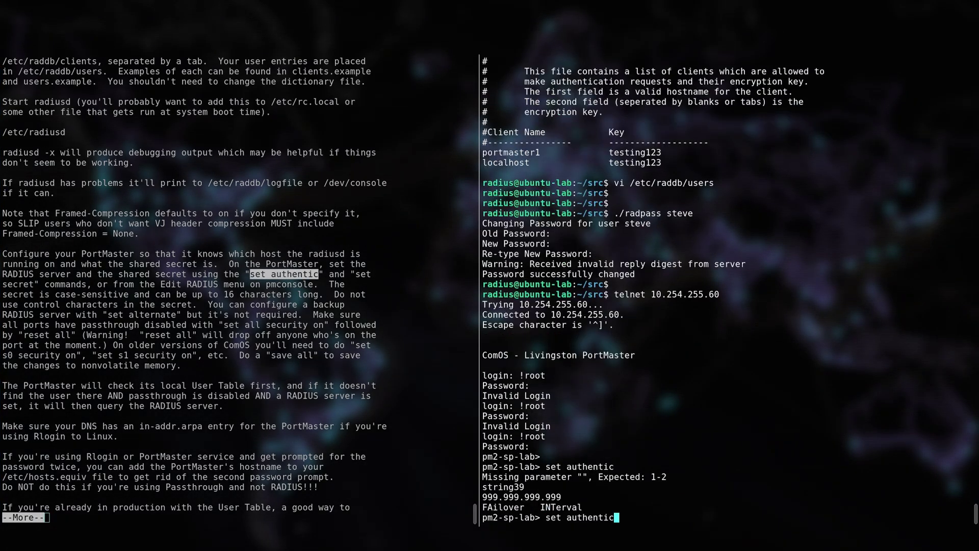
text( 10.254.255.4)
key(Return)
text(set secret testing123)
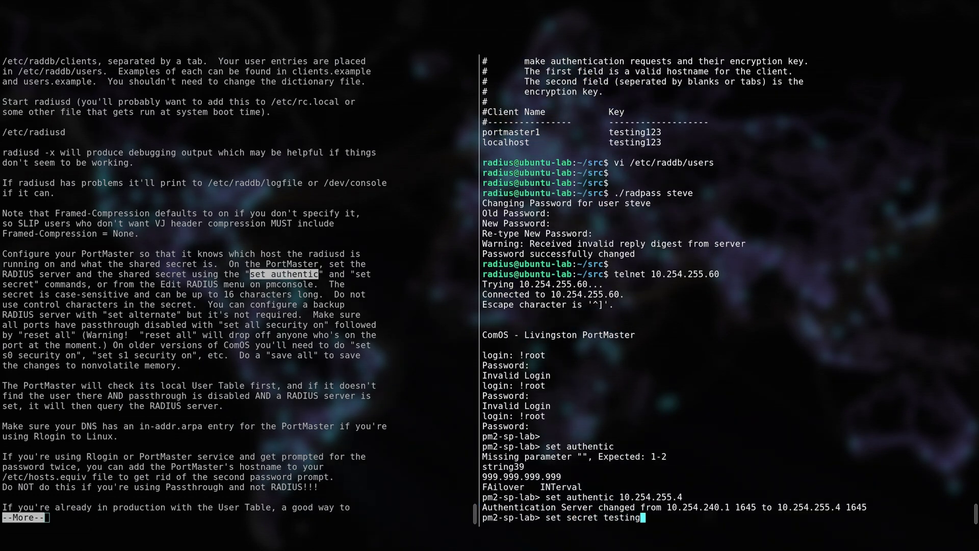
key(Return)
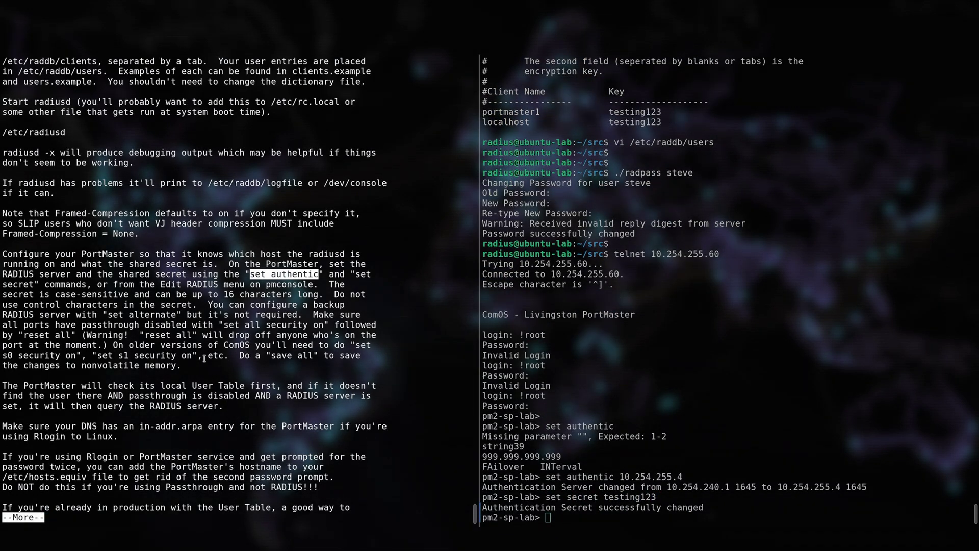
Step: Turn security on for all PortMaster ports, then reset all and save all
drag(34, 324, 325, 326)
key(Return)
text(set all security on)
key(Return)
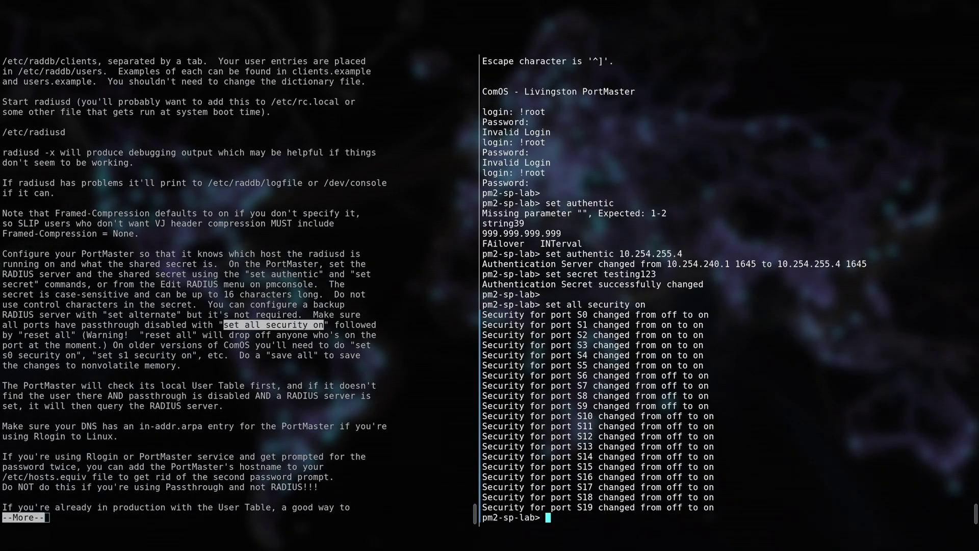
text(reset all)
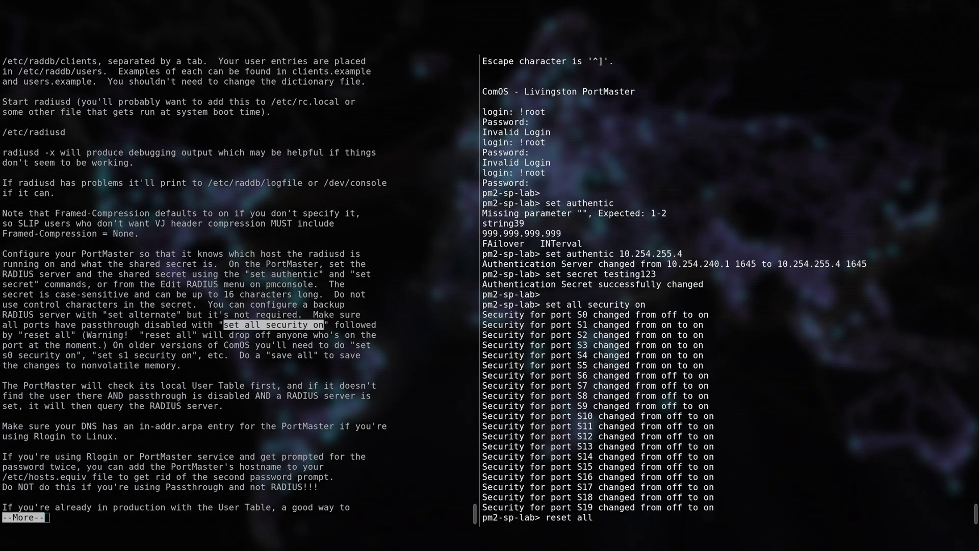
key(Return)
text(save all)
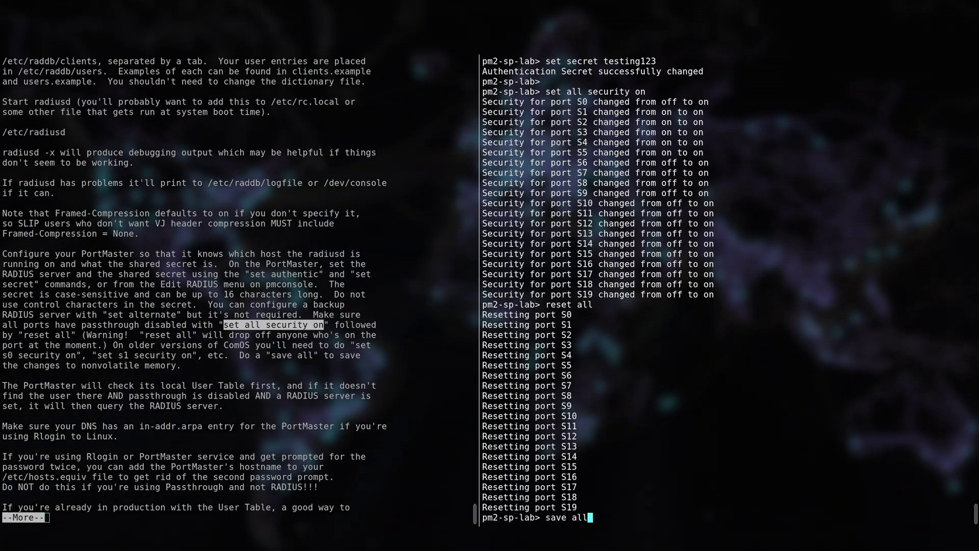
key(Return)
click(300, 468)
text(qsudo na)
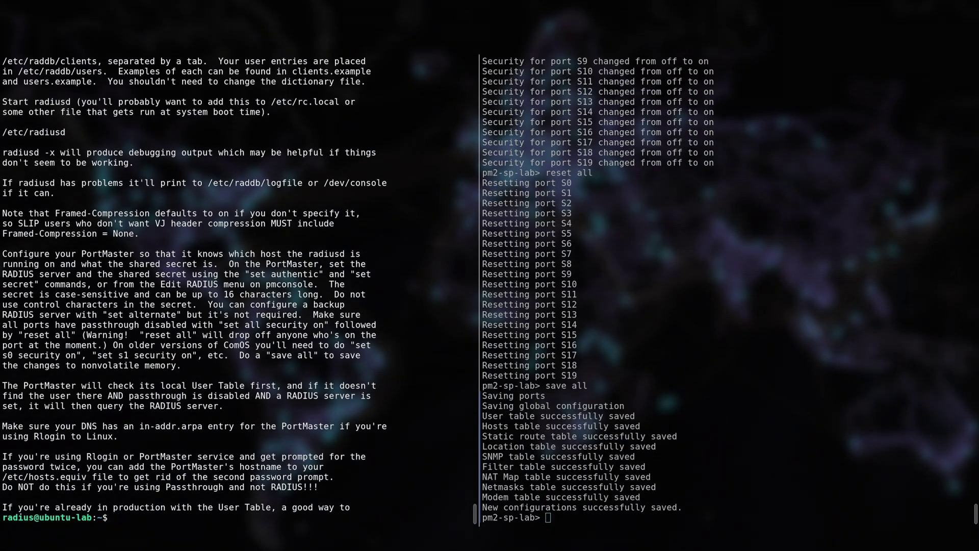
text(no /etc/hosts)
Step: Add the line '10.254.255.60 pm2-sp-lab' to /etc/hosts and save it
key(Return)
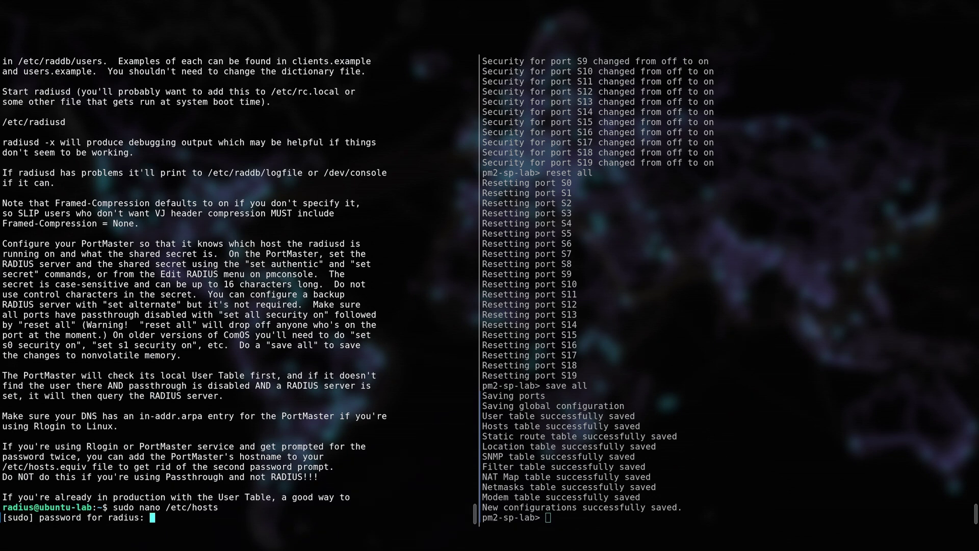
key(Return)
key(Down)
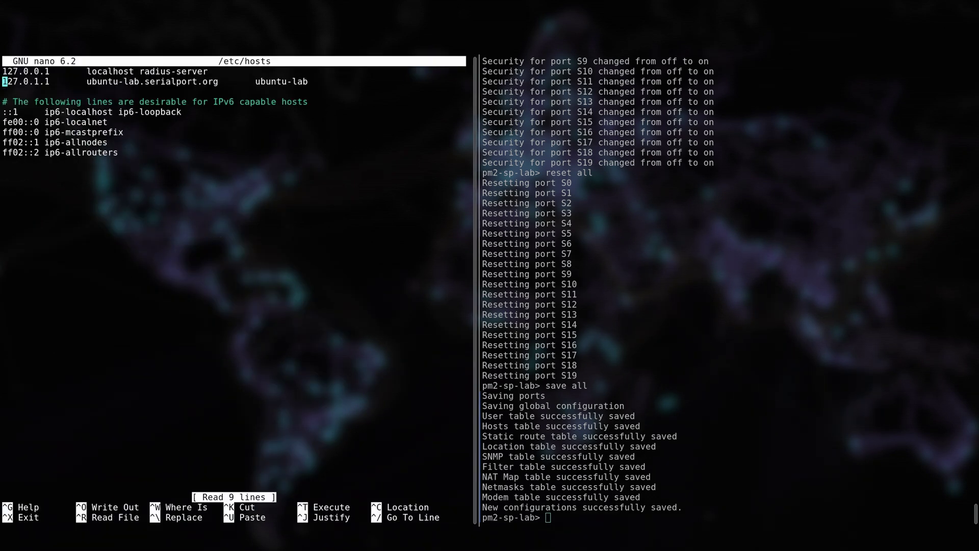
key(Down)
key(Return)
text(10.254.255.60)
key(Tab)
text(pm2-sp-lab)
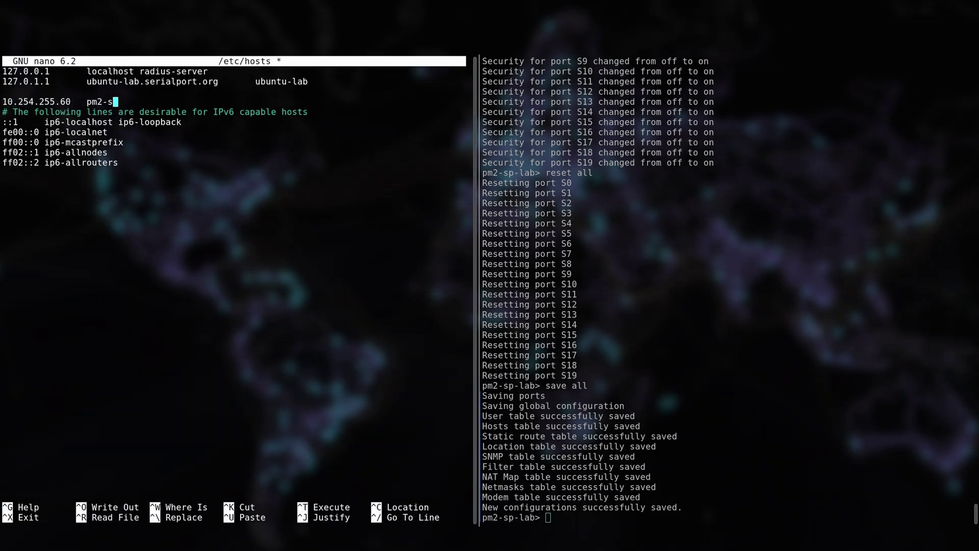
key(Return)
key(ctrl+o)
key(Return)
key(ctrl+x)
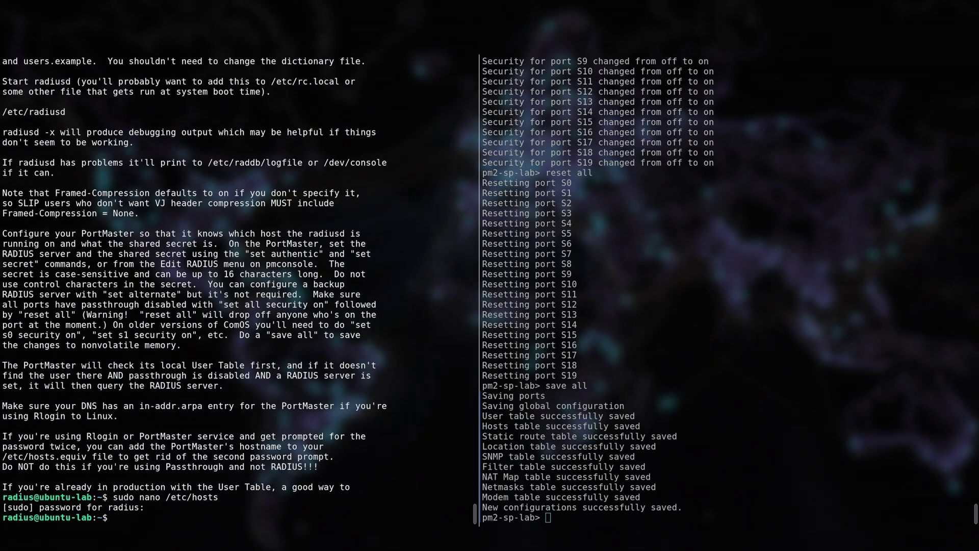
Step: Register pm2-sp-lab with its shared key in /etc/raddb/clients and save
text(cd /etc/raddb/)
key(Return)
text(nano clients)
key(Return)
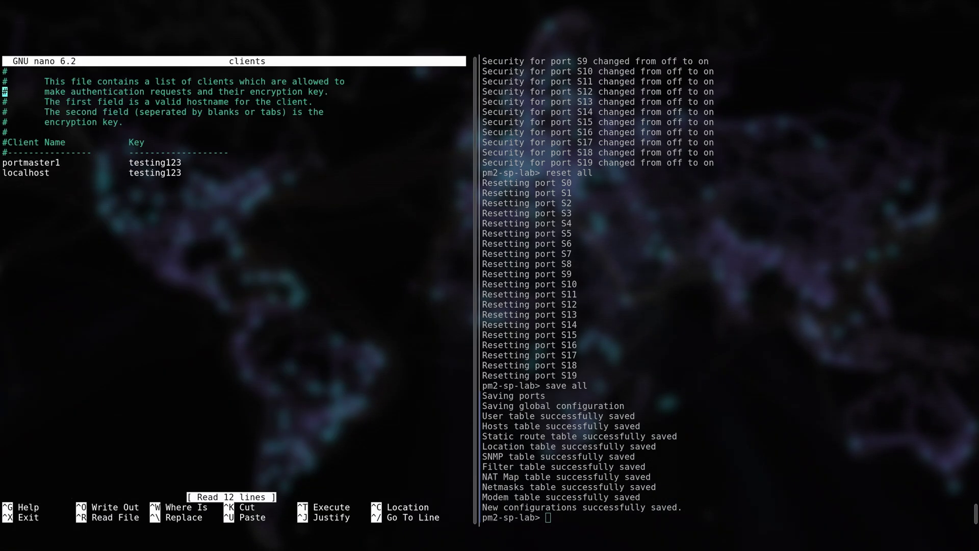
key(Down)
key(Down)
key(Down)
key(Down)
key(Down)
key(Down)
key(Down)
key(Down)
key(Down)
text(pm2-sp-lab)
key(Tab)
key(Tab)
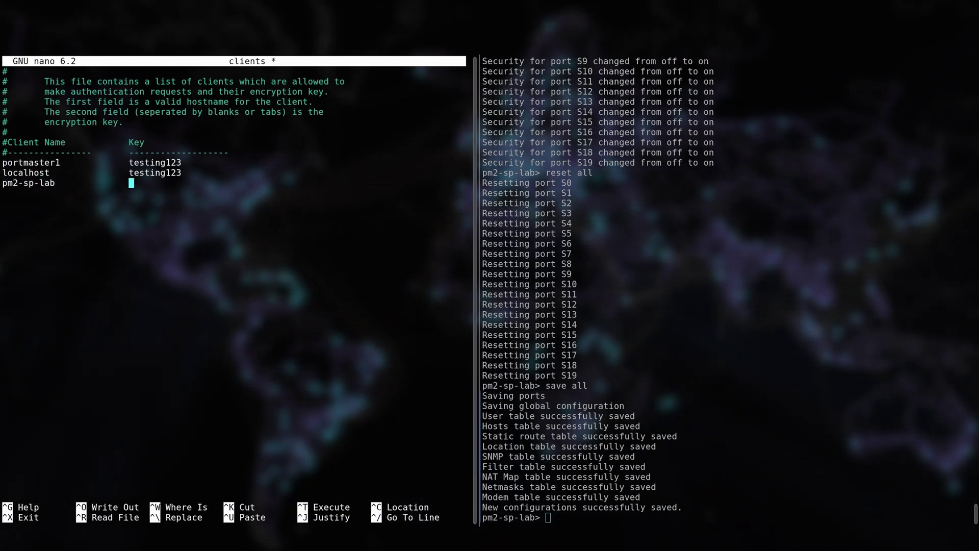
text(testing123)
key(Return)
key(ctrl+o)
key(Return)
key(ctrl+x)
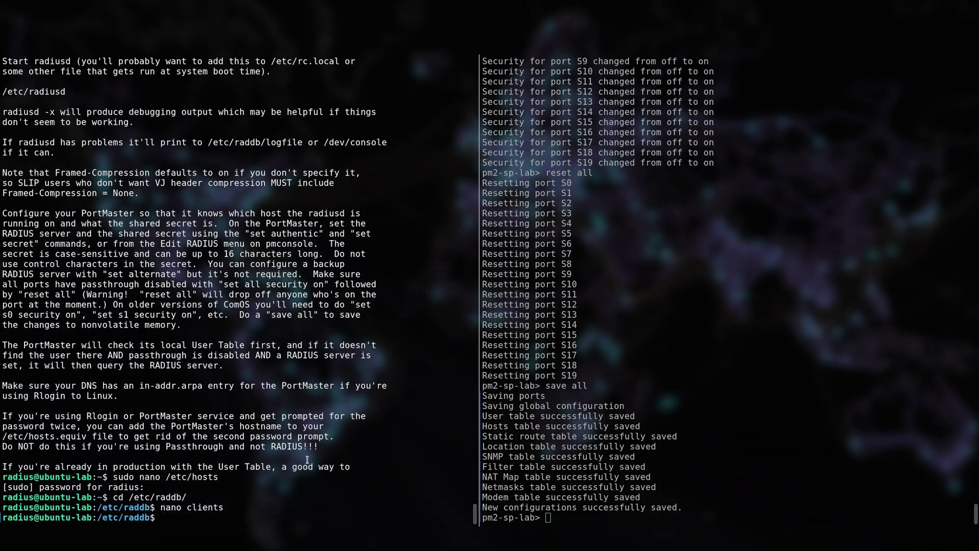
Step: Start radiusd in debug mode with src/radiusd -x from the home directory
text(cd)
key(Return)
text(src/radiusd -)
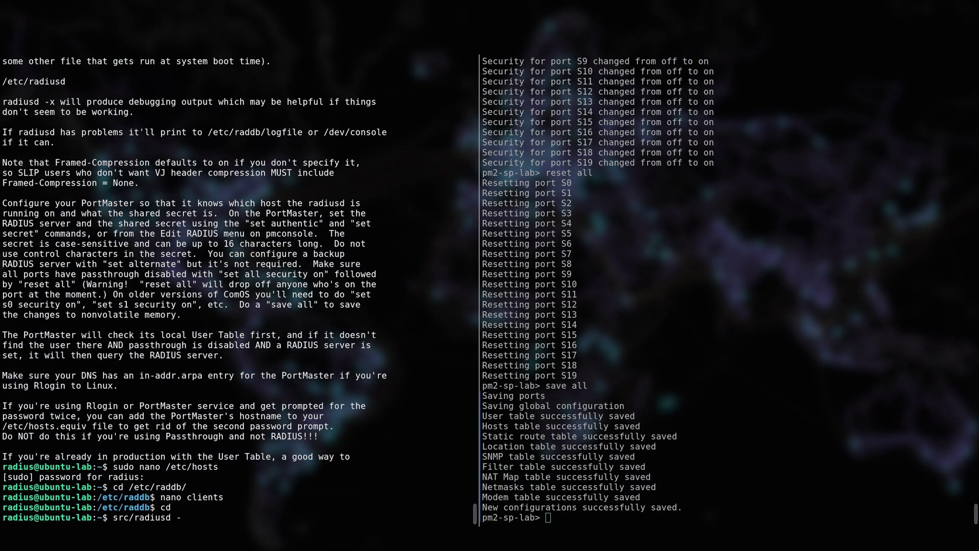
text(x)
key(Return)
key(alt+Right)
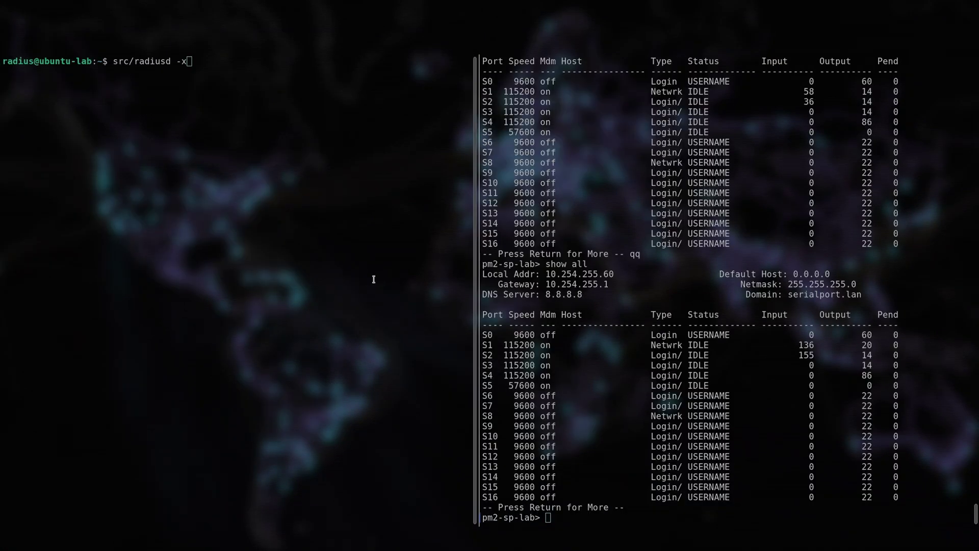
Step: Dial the Portmaster connection to 5200202 with the saved user name and no password
key(alt+Left)
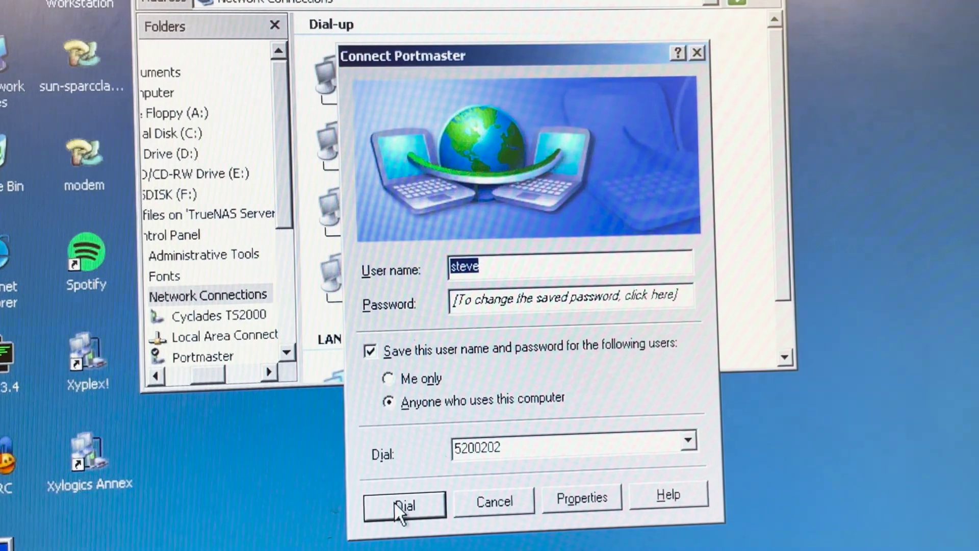
click(397, 506)
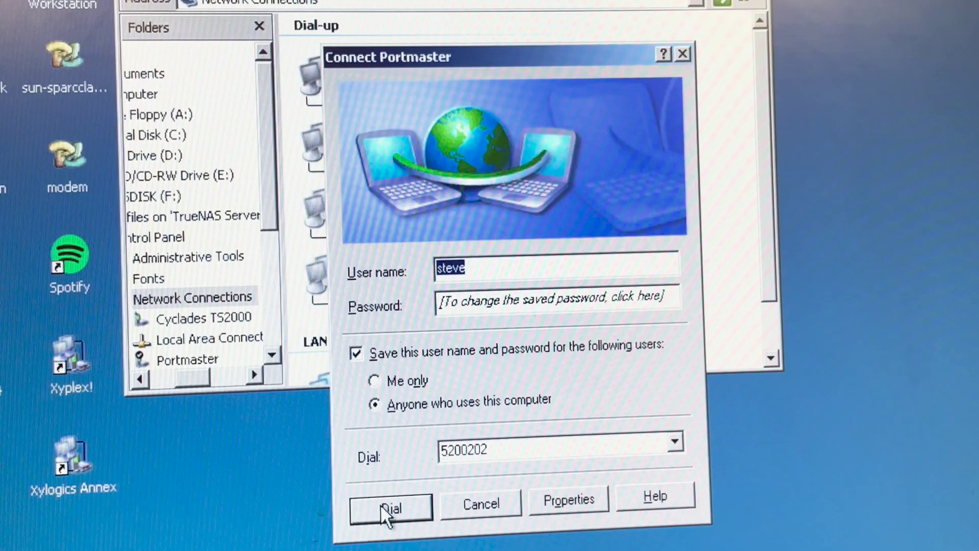
key(Tab)
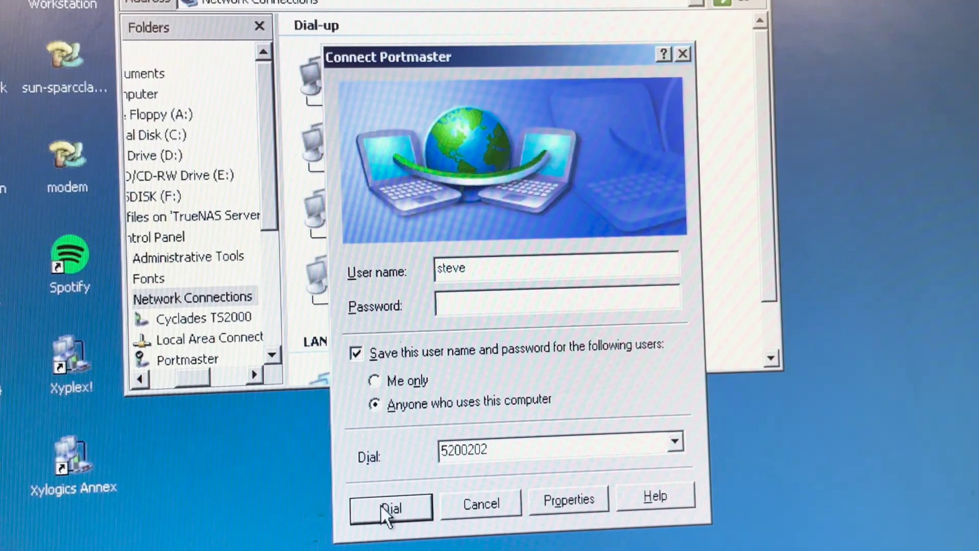
text(••)
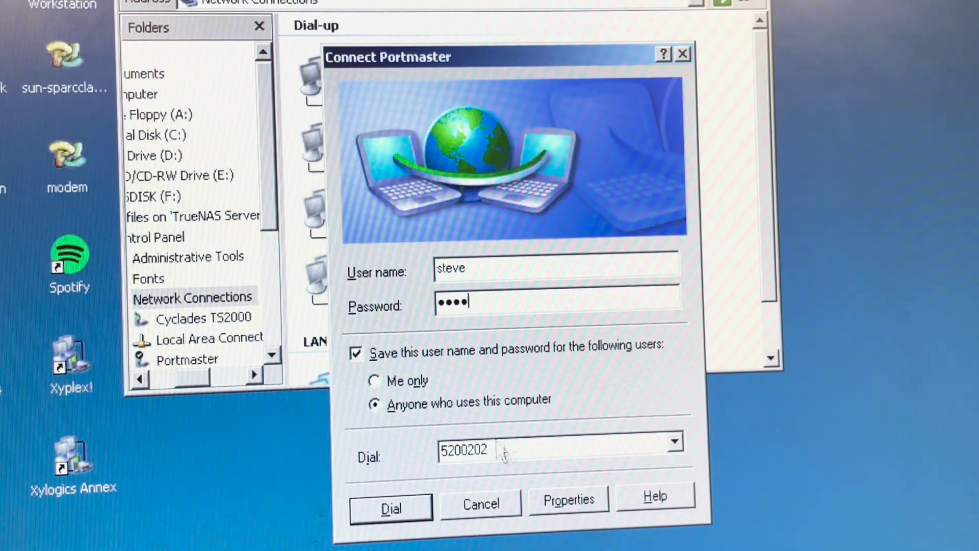
double_click(502, 450)
click(502, 450)
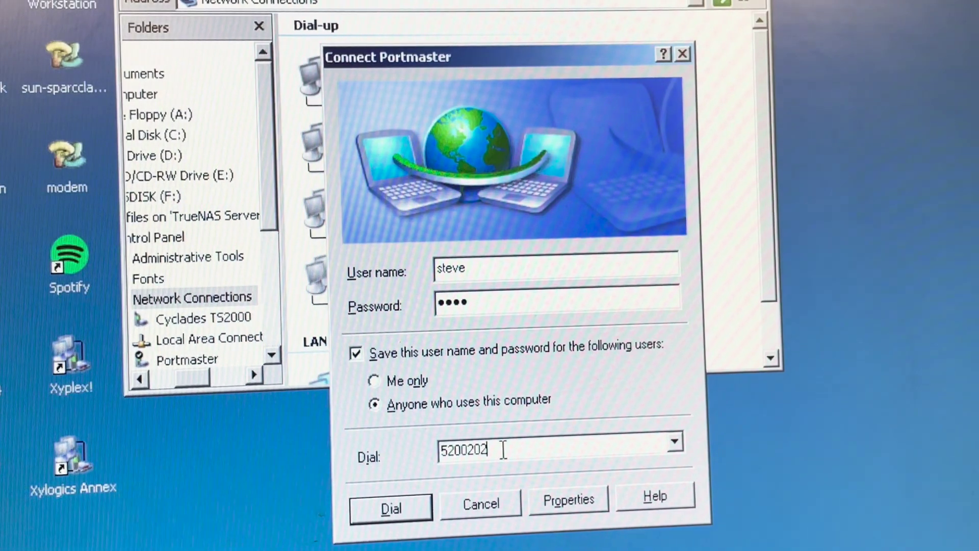
click(393, 509)
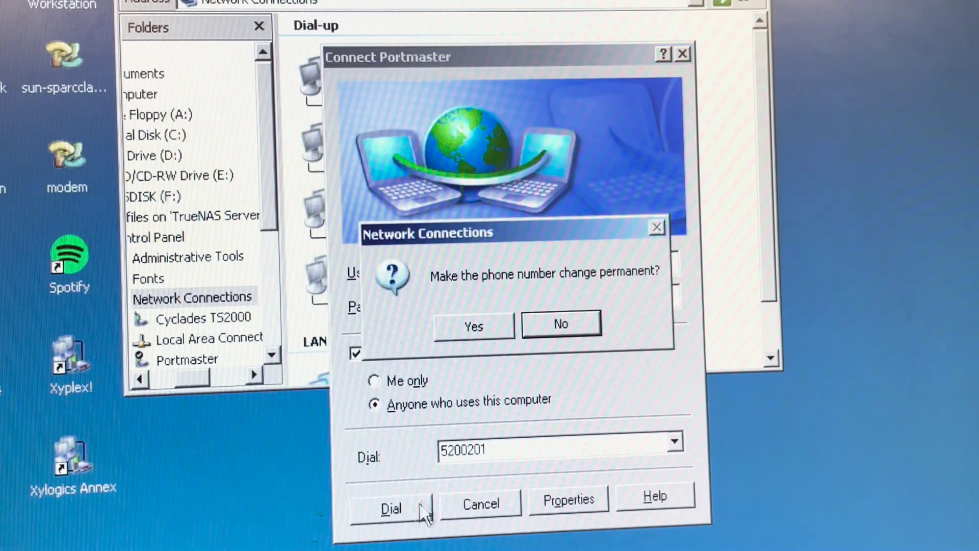
click(482, 329)
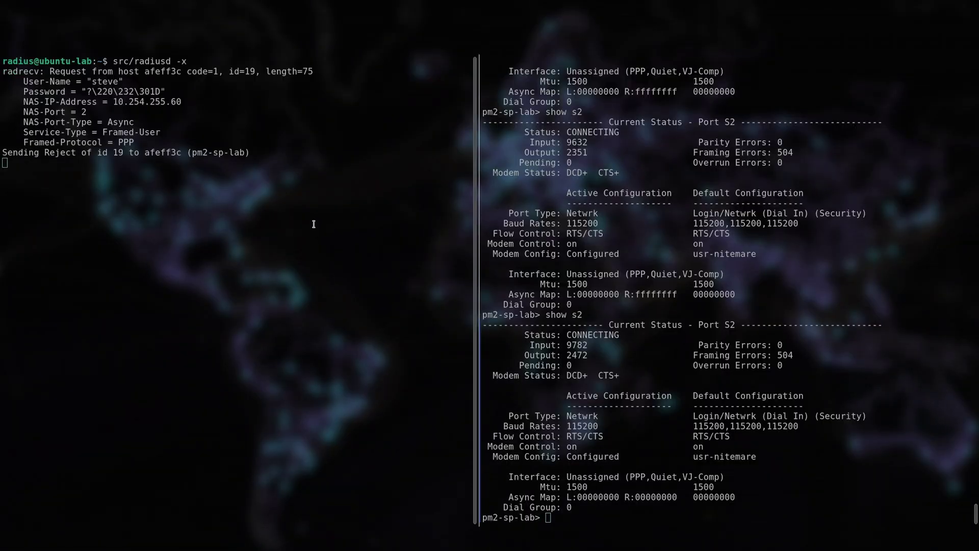
Step: Highlight the radiusd reject message sent to pm2-sp-lab
triple_click(159, 163)
drag(257, 153, 2, 153)
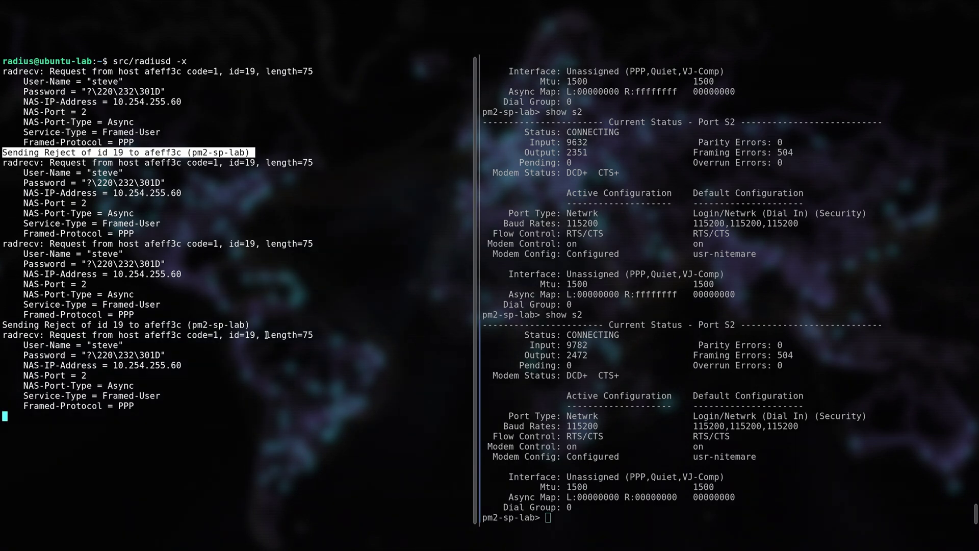
key(alt+Right)
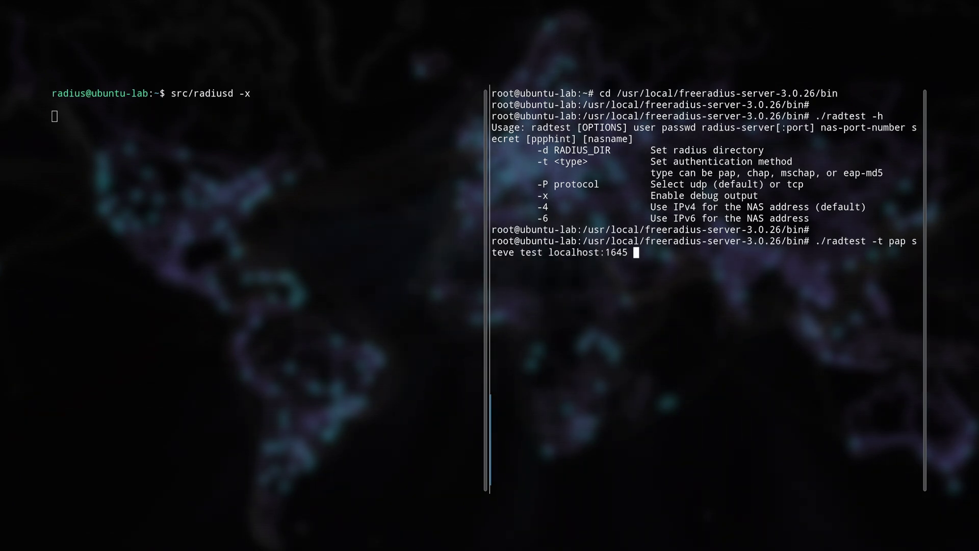
Step: Run radtest PAP against localhost, then mark the password-check and 'Reply verification failed' lines
key(Return)
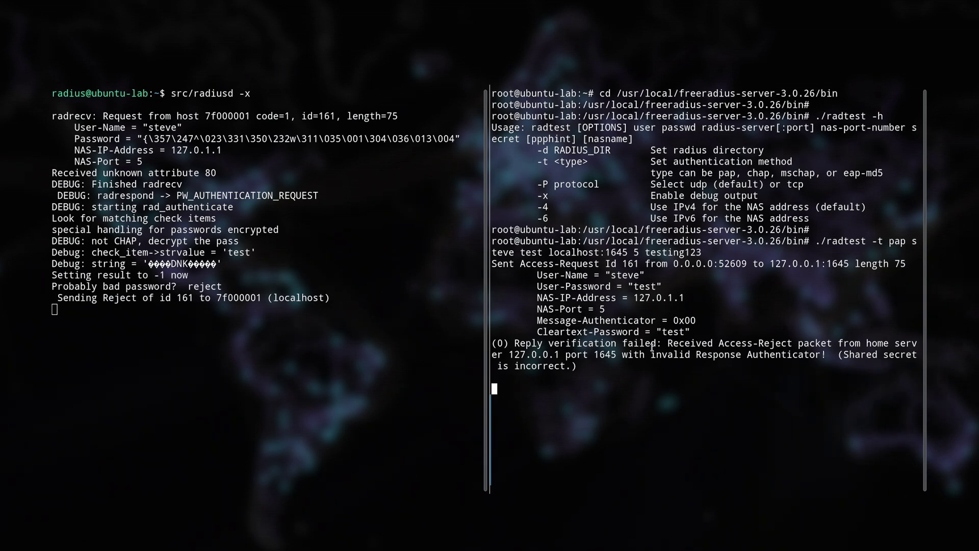
key(ctrl+c)
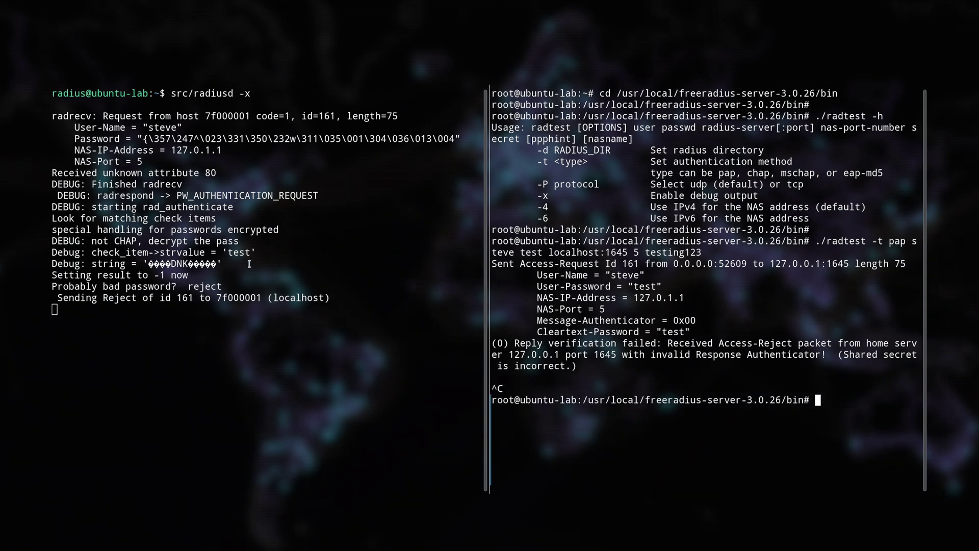
drag(250, 263, 52, 252)
drag(492, 343, 877, 371)
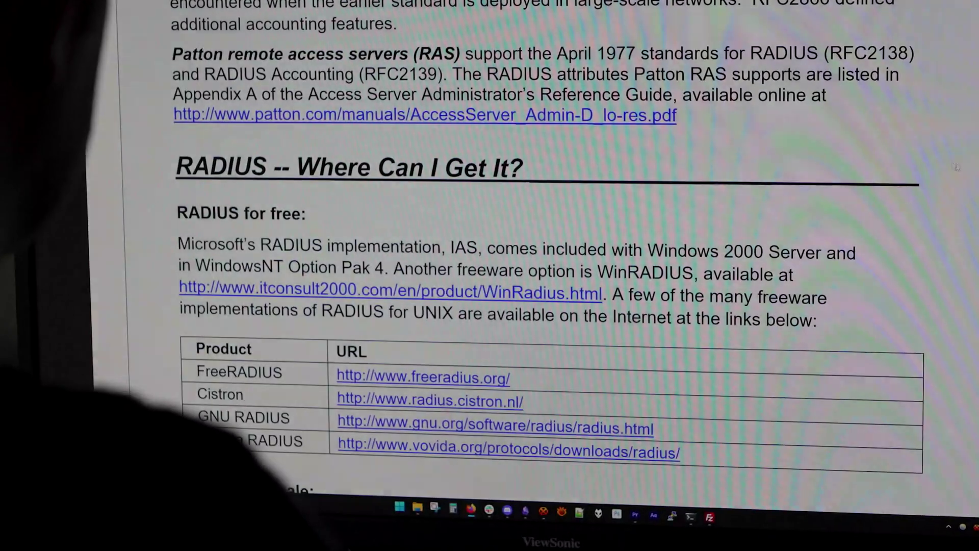
scroll(957, 168, down, 5)
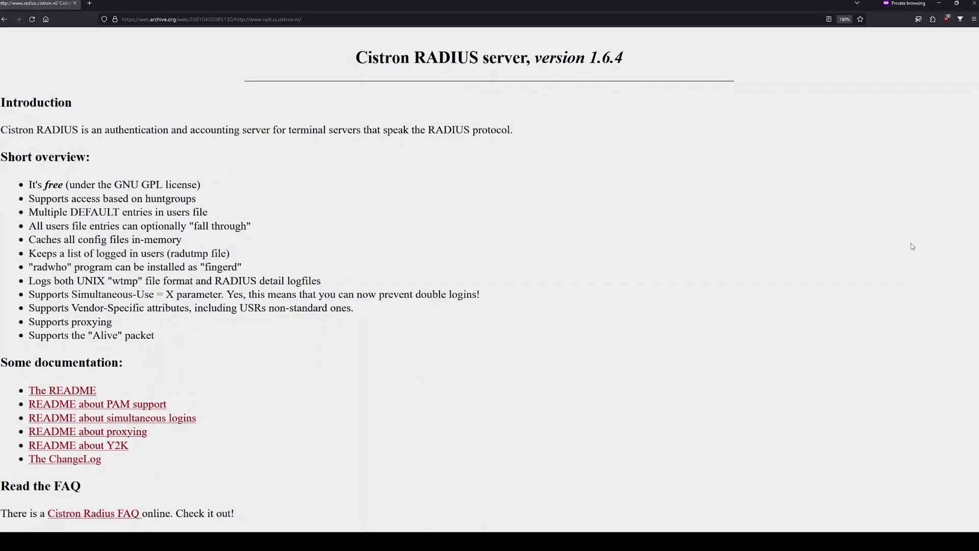
Step: Scroll to 'About FreeRadius' and highlight the sentence about its Cistron Radius origin
scroll(915, 246, down, 10)
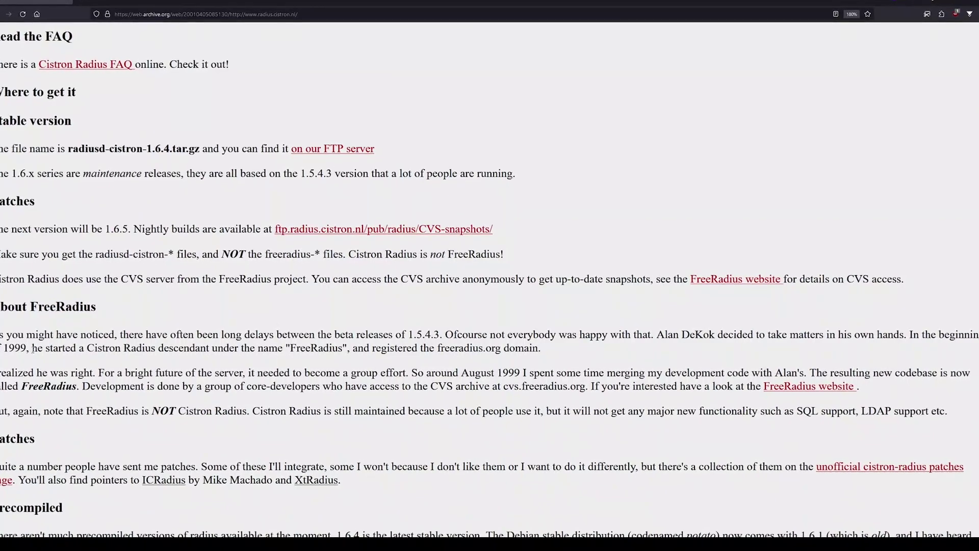
drag(33, 349, 323, 358)
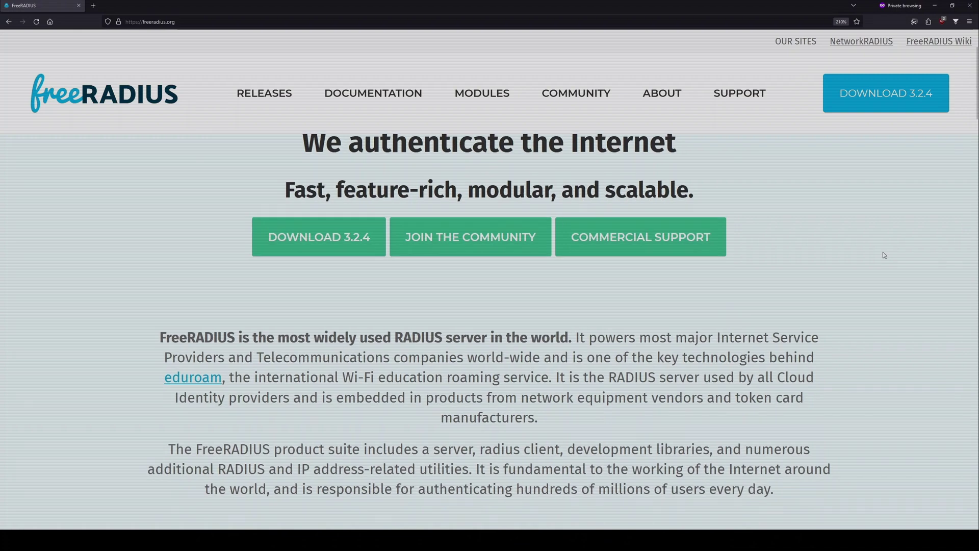
Step: Scroll down the freeradius.org home page showing the FreeRADIUS 3.2.4 download
scroll(884, 255, down, 2)
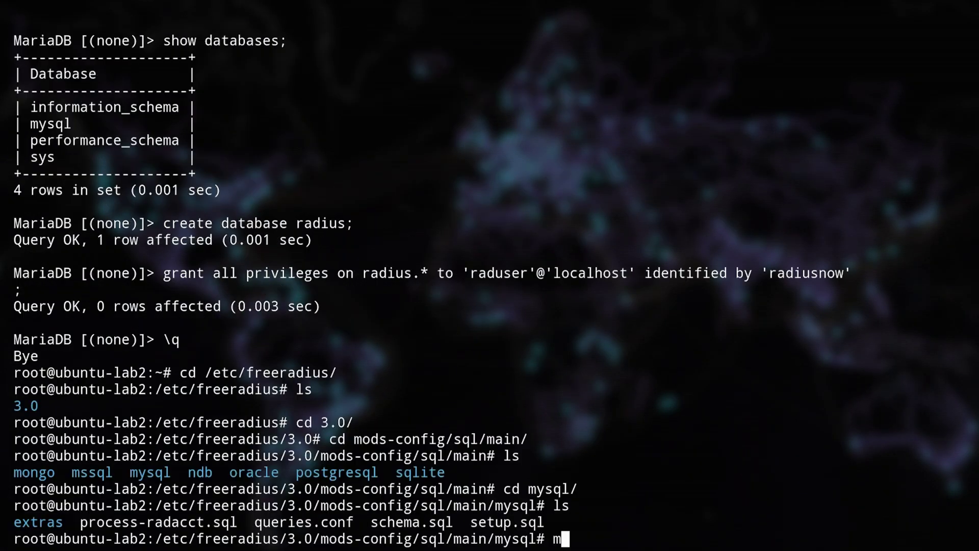
Step: Load schema.sql into the radius database from the MariaDB monitor
text(ysql radius)
key(Return)
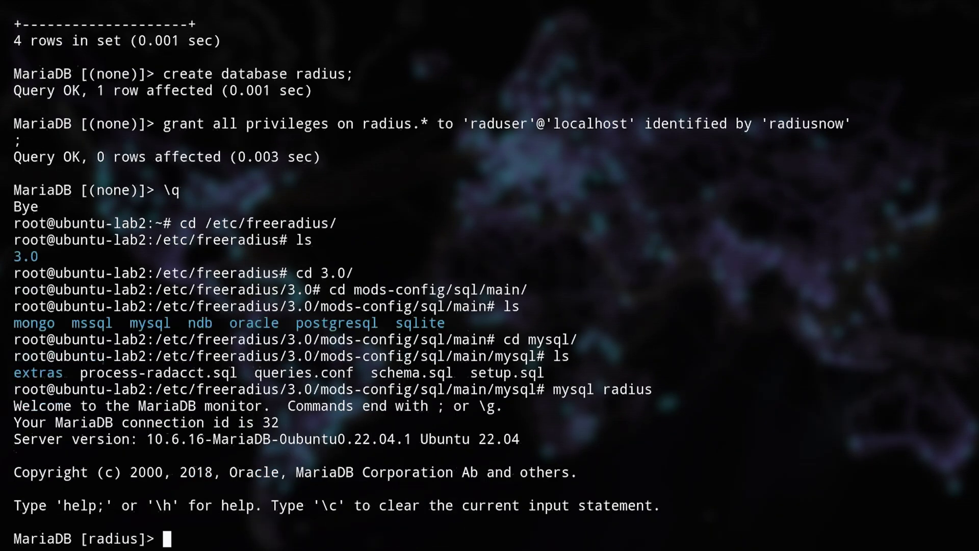
text(source schema.sql)
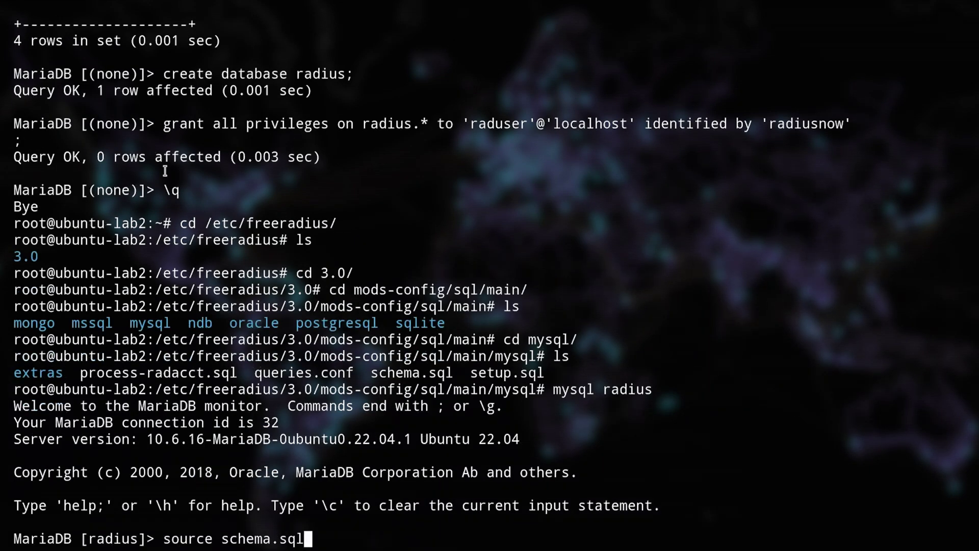
triple_click(223, 123)
right_click(223, 118)
key(Escape)
key(Return)
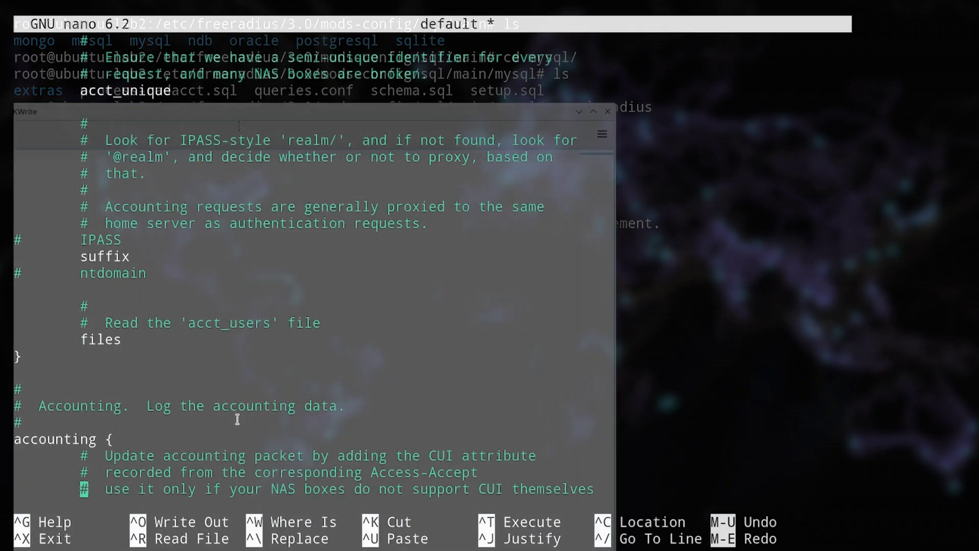
Step: Edit the sites-enabled/default configuration around its sql comment lines
scroll(238, 416, down, 10)
scroll(237, 418, down, 2)
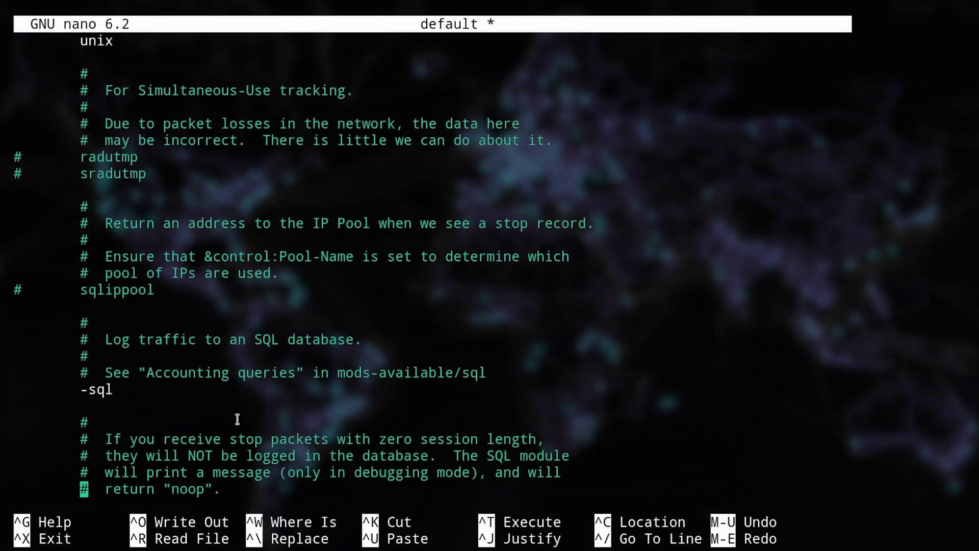
key(Up)
click(18, 406)
click(83, 373)
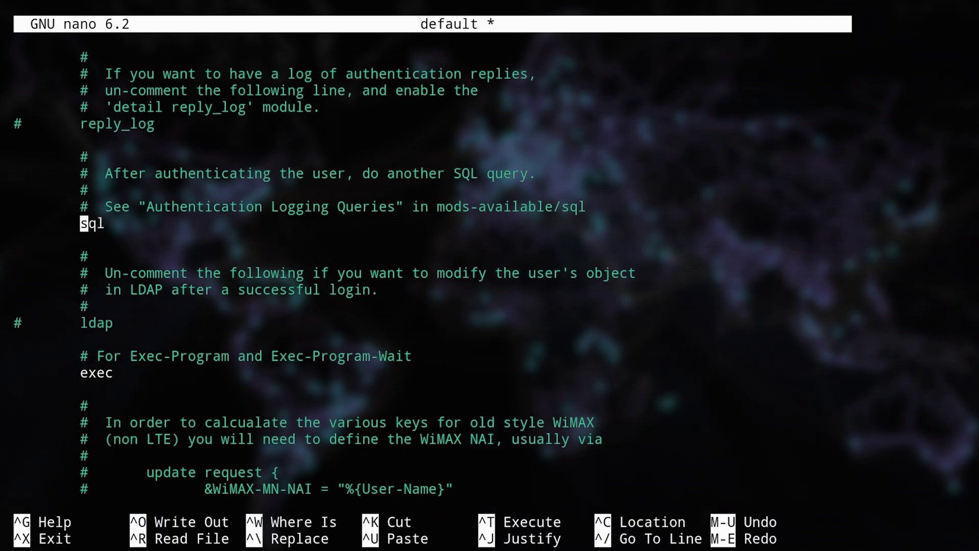
Step: Change the dialect in mods-enabled/sql from sqlite to mysql
text(mods-enabled/sql)
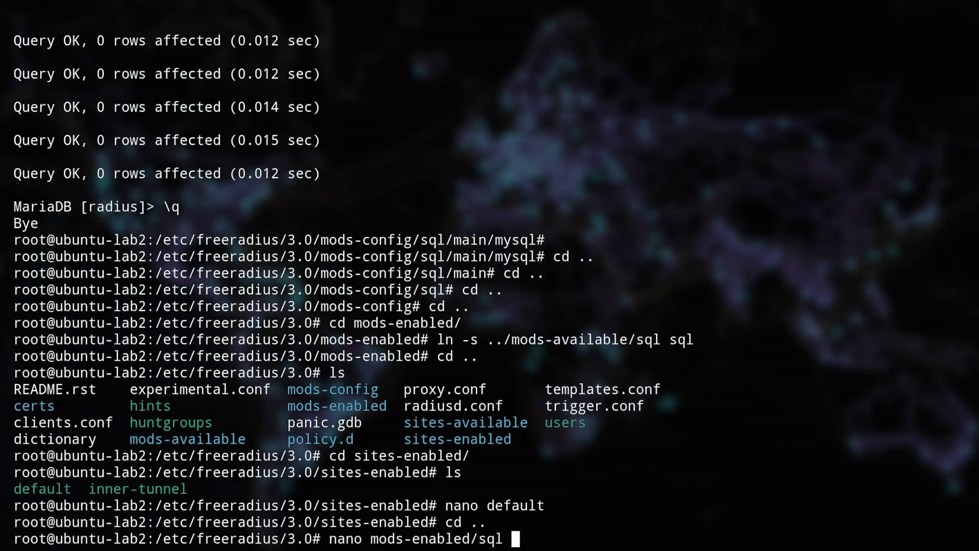
key(Return)
key(Down)
key(Down)
key(Down)
key(Down)
key(Down)
key(Down)
key(Down)
key(Down)
key(Down)
key(Down)
key(Down)
key(Down)
click(224, 256)
key(BackSpace)
key(BackSpace)
key(BackSpace)
key(BackSpace)
key(BackSpace)
key(BackSpace)
text(mysql)
key(Page_Down)
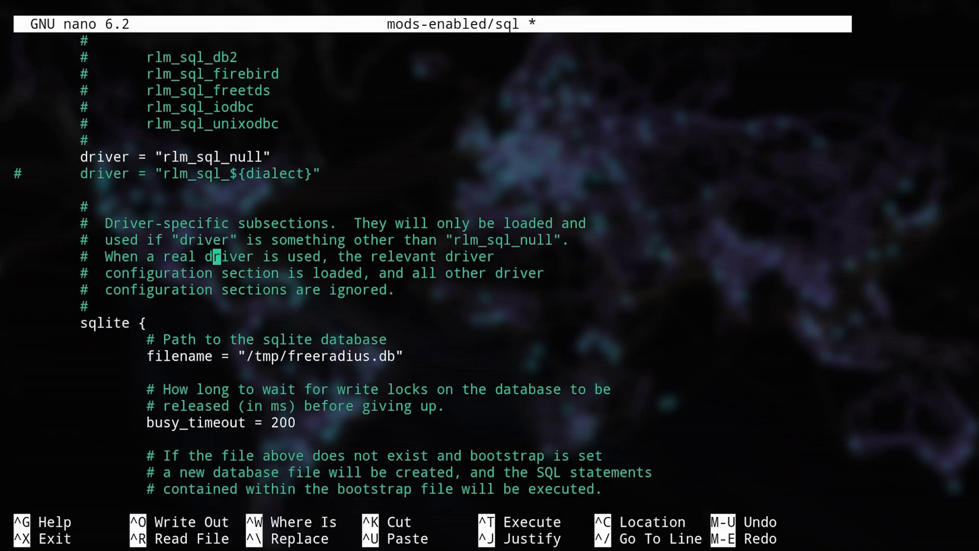
Step: Uncomment the server, port, login and password connection settings, set the password, and save
key(Page_Down)
key(Page_Down)
key(Page_Down)
key(Up)
key(Up)
key(Up)
key(Up)
key(Up)
key(Up)
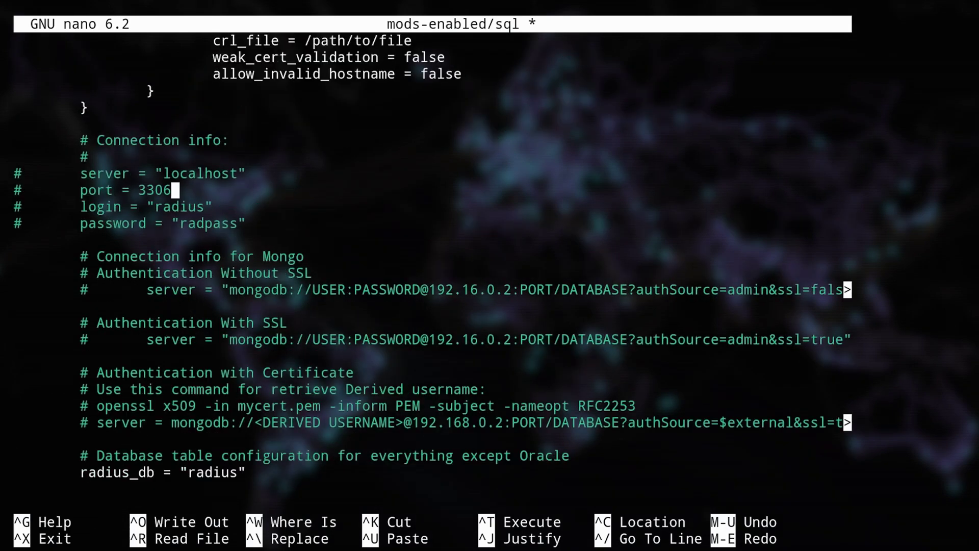
key(Down)
key(Up)
key(Up)
key(Home)
key(Delete)
key(Down)
key(Delete)
key(Down)
key(Delete)
key(Down)
key(Delete)
key(End)
key(Left)
key(BackSpace)
key(BackSpace)
key(BackSpace)
key(BackSpace)
text(i)
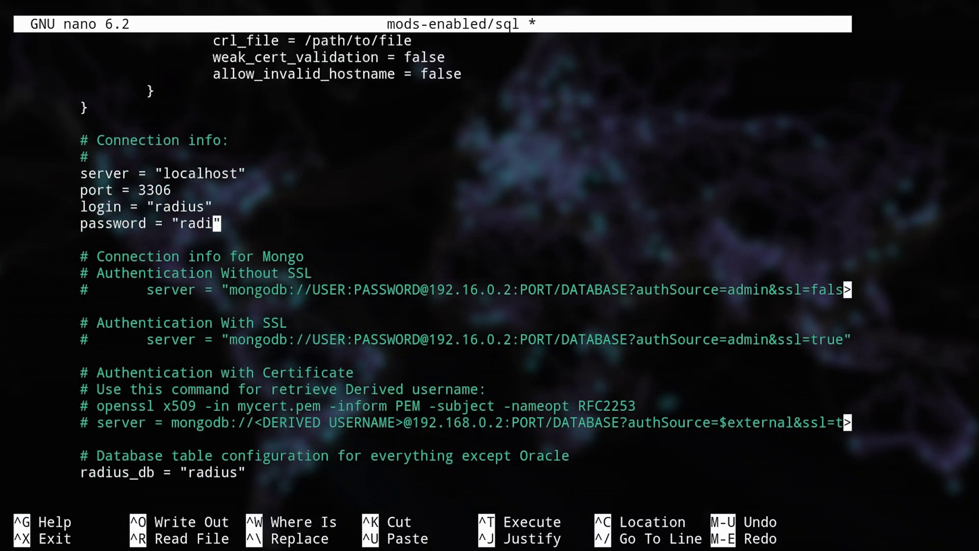
text(us)
key(Down)
key(Down)
key(Down)
key(Down)
key(Down)
key(Down)
key(Down)
key(Down)
key(Down)
key(Down)
key(Down)
key(Down)
key(Down)
key(Down)
key(Down)
key(Down)
key(Down)
key(Down)
key(Down)
key(Down)
key(ctrl+x)
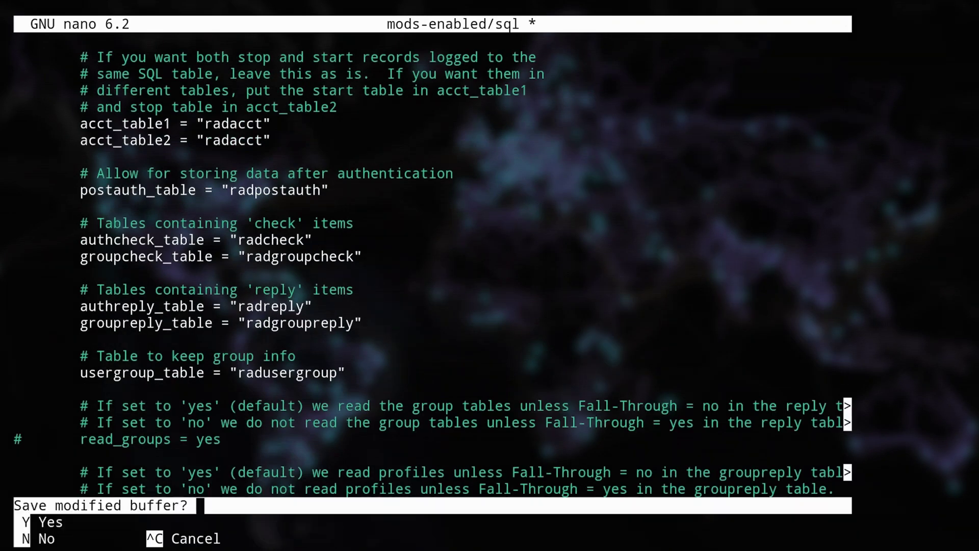
key(y)
key(Return)
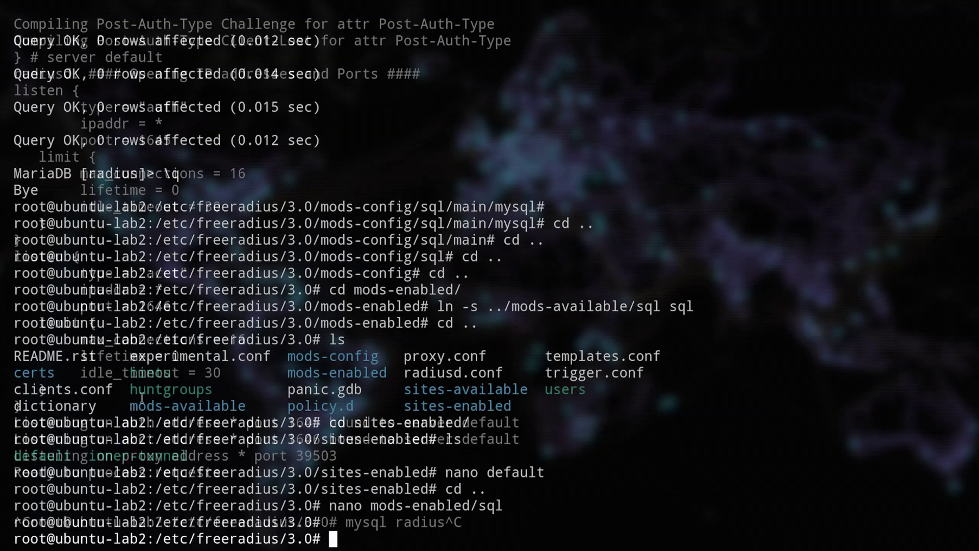
Step: List the radius tables, then insert a test user into radcheck and a NAS client into nas
text(mysql radius)
key(Return)
text(s)
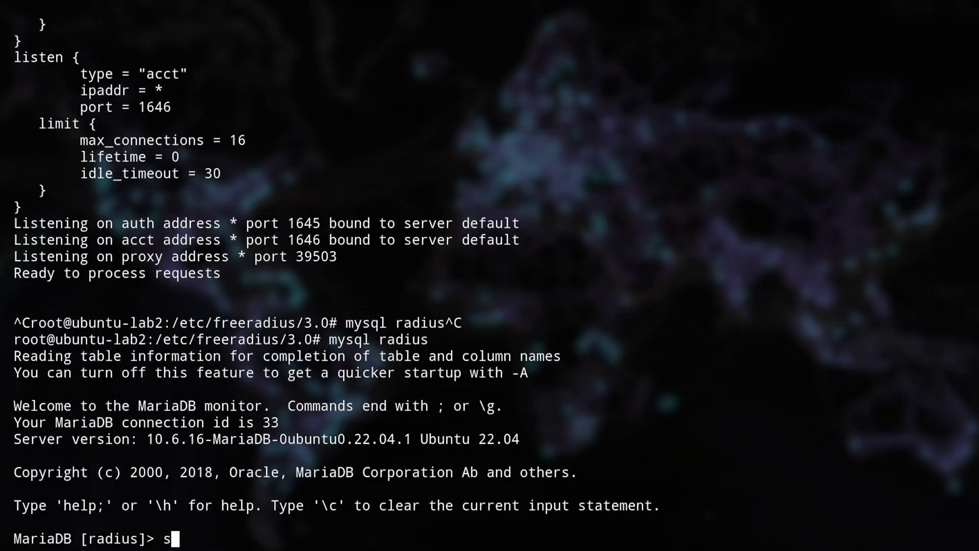
text(how tables;)
key(Return)
key(ctrl+shift+v)
key(Return)
key(Return)
text(;)
key(Return)
key(Return)
key(Return)
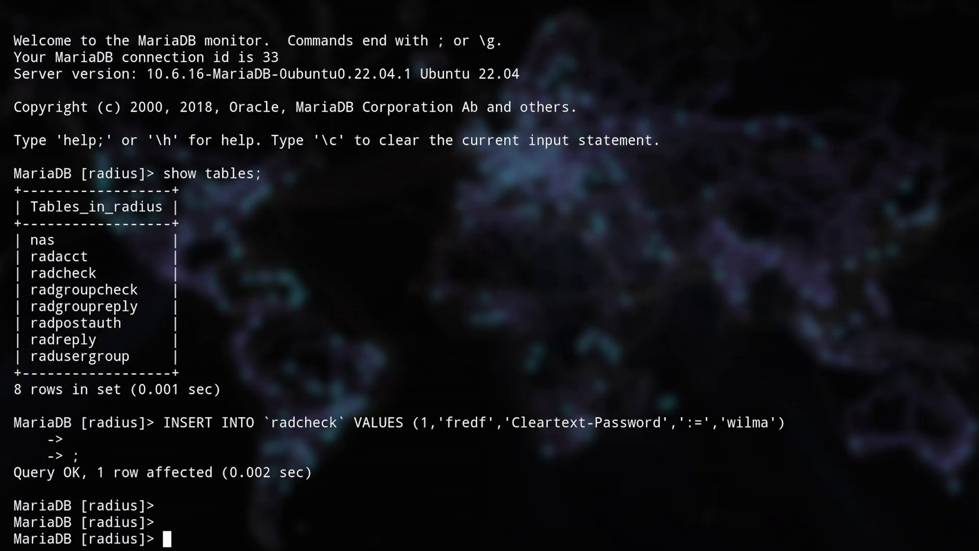
key(ctrl+shift+v)
key(Return)
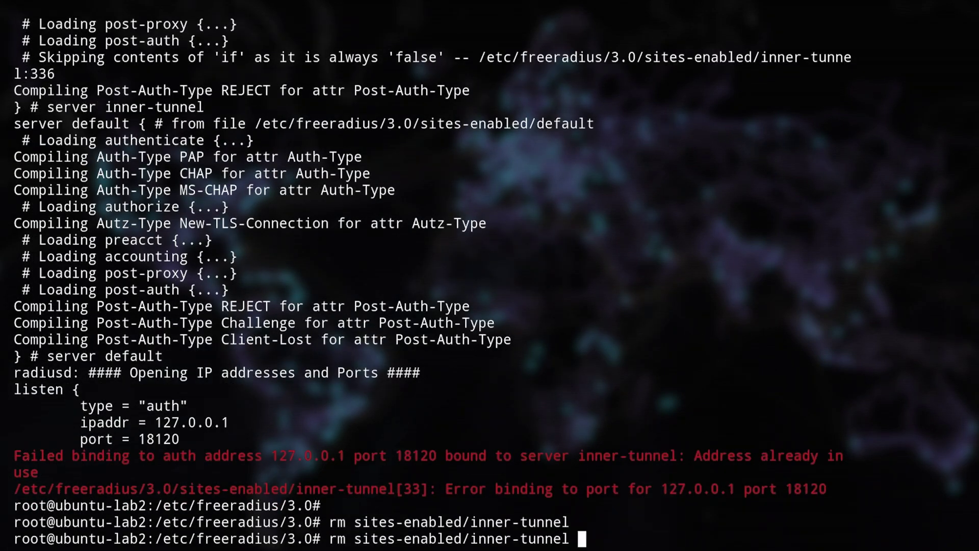
Step: Restart FreeRADIUS in debug mode, ready for incoming requests
key(Up)
key(Return)
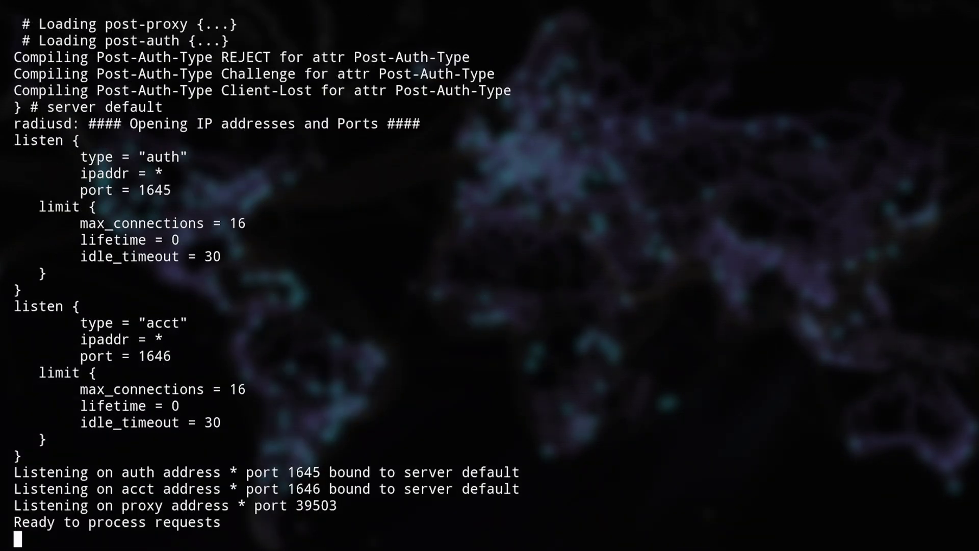
key(Return)
key(Return)
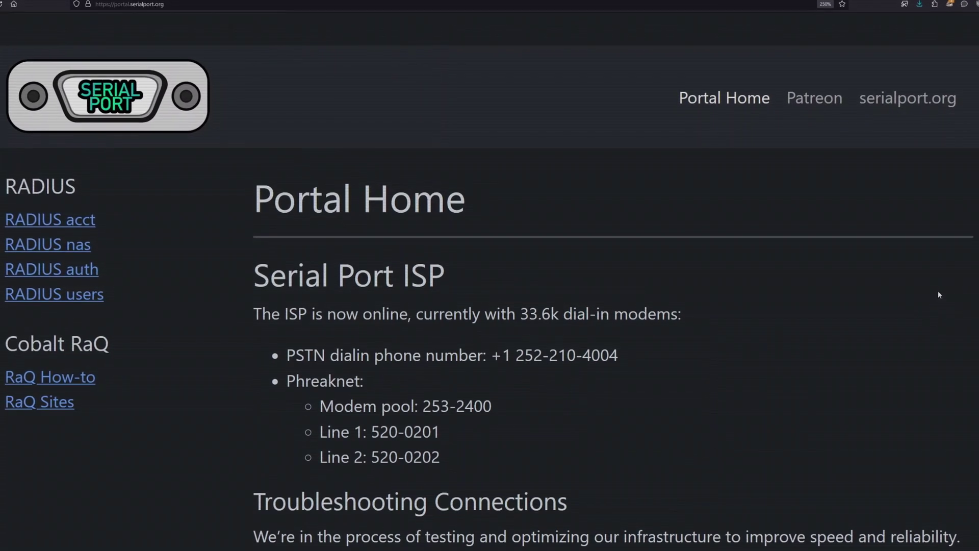
Step: Scroll down the portal and open the RADIUS users page
scroll(938, 290, down, 2)
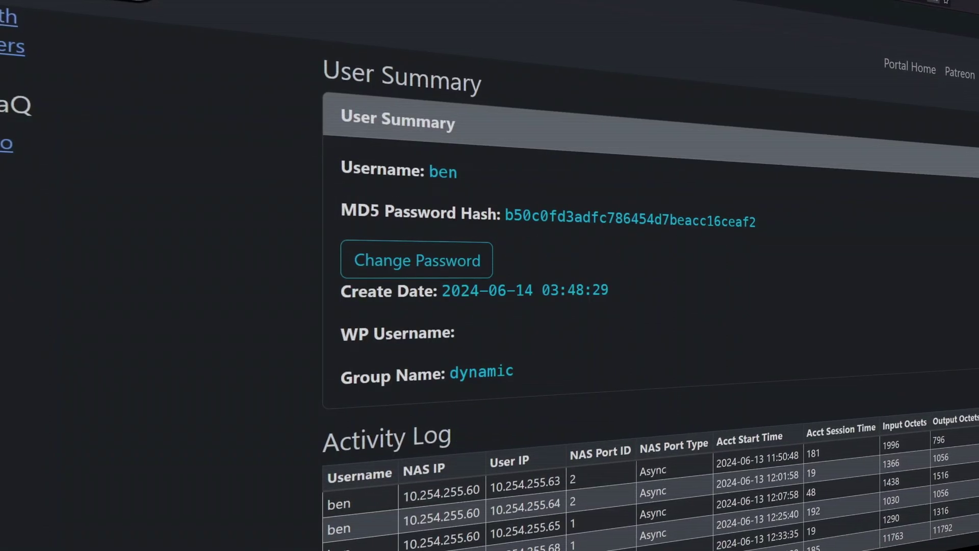
scroll(648, 306, down, 2)
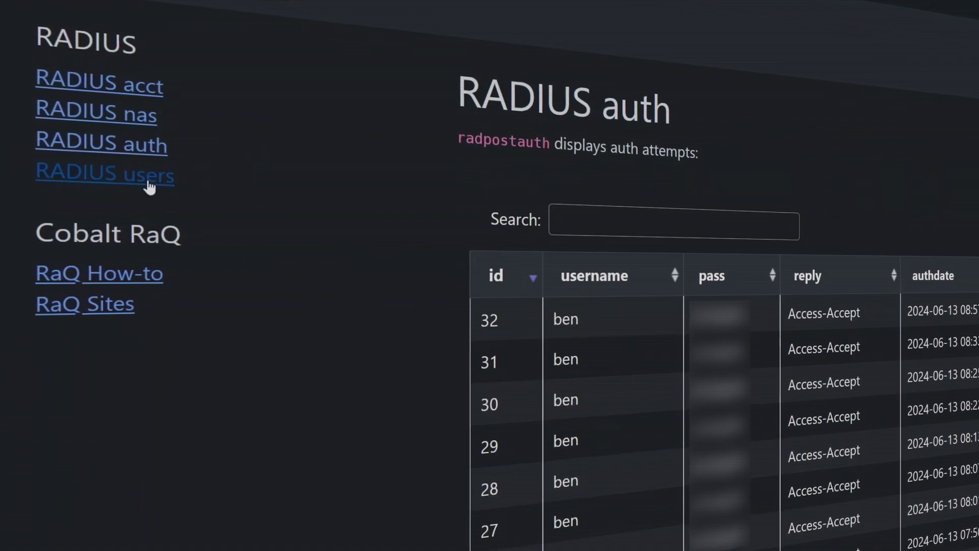
click(104, 174)
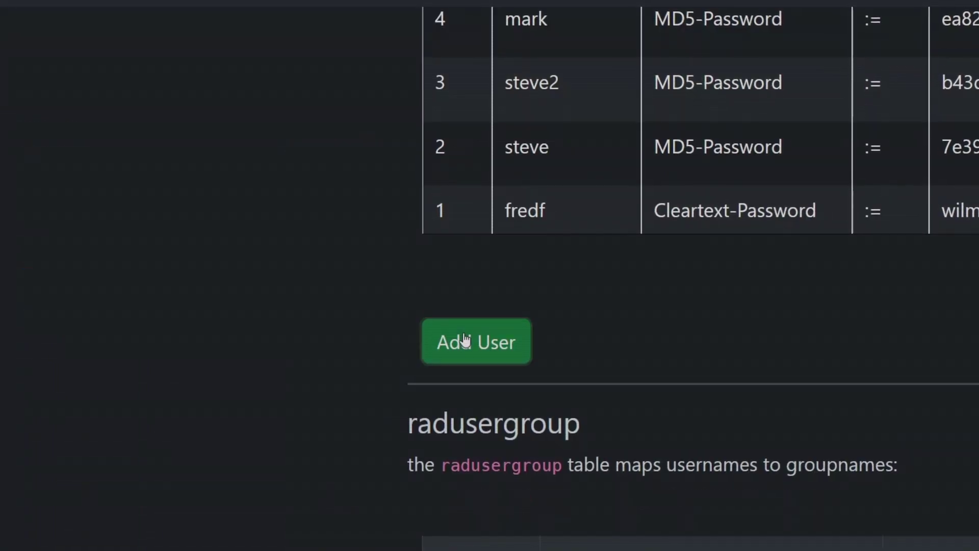
Step: Start adding a new RADIUS user and look over the Add User form
click(464, 337)
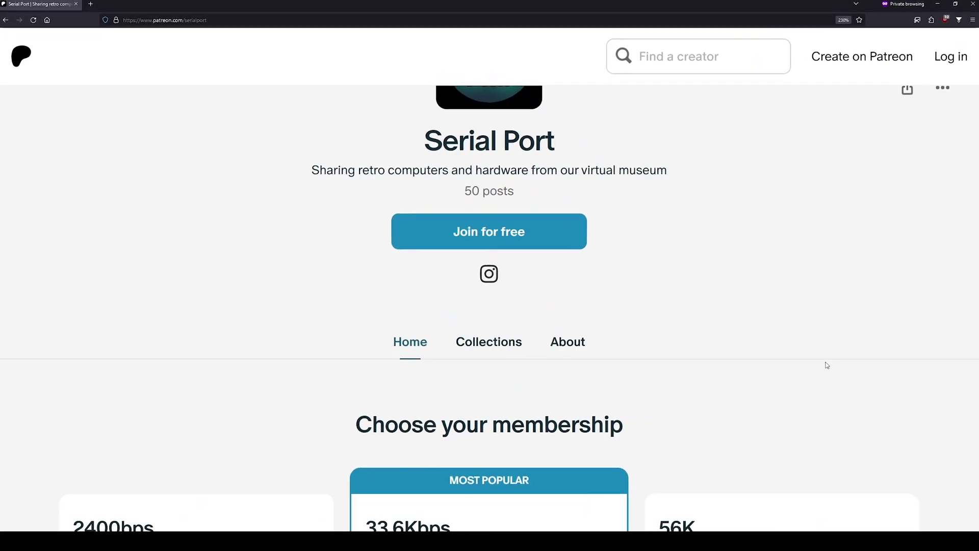
scroll(822, 365, down, 6)
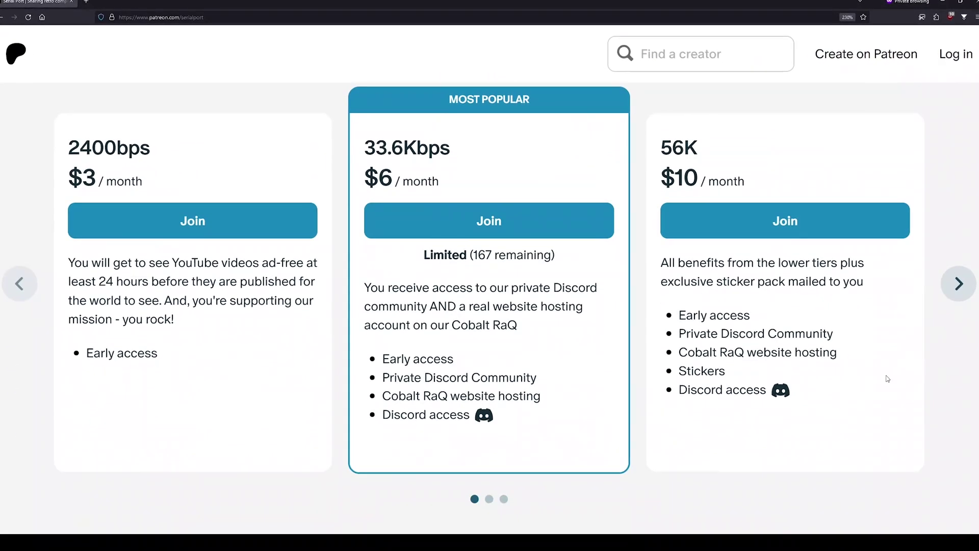
scroll(890, 380, up, 2)
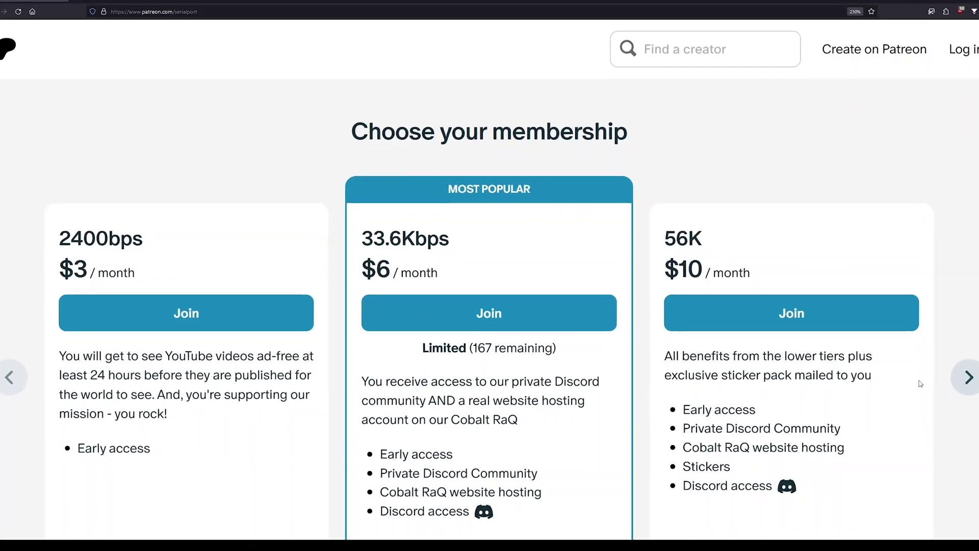